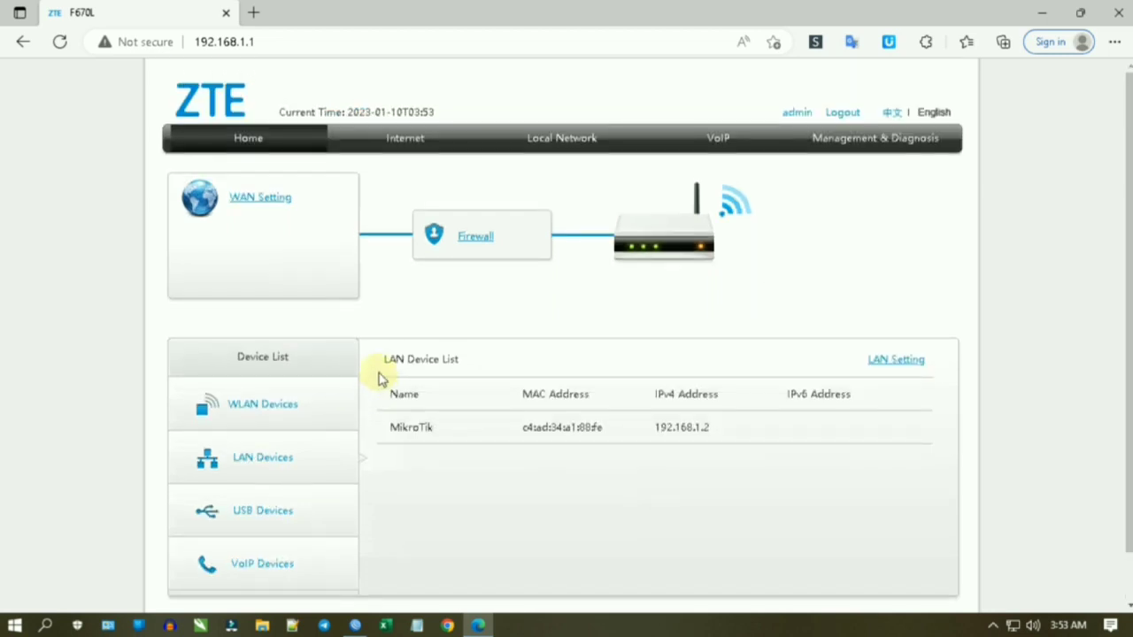
Step: Examine the MikroTik entry in the modem's LAN device list
scroll(66, 468, down, 1)
scroll(107, 375, up, 1)
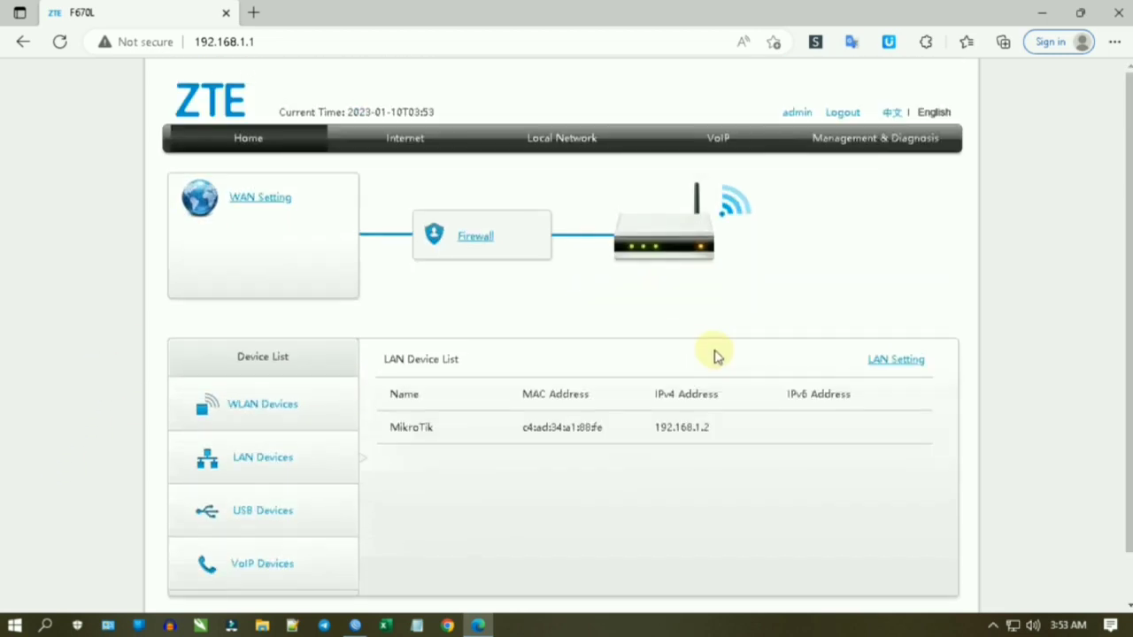
drag(383, 438, 450, 436)
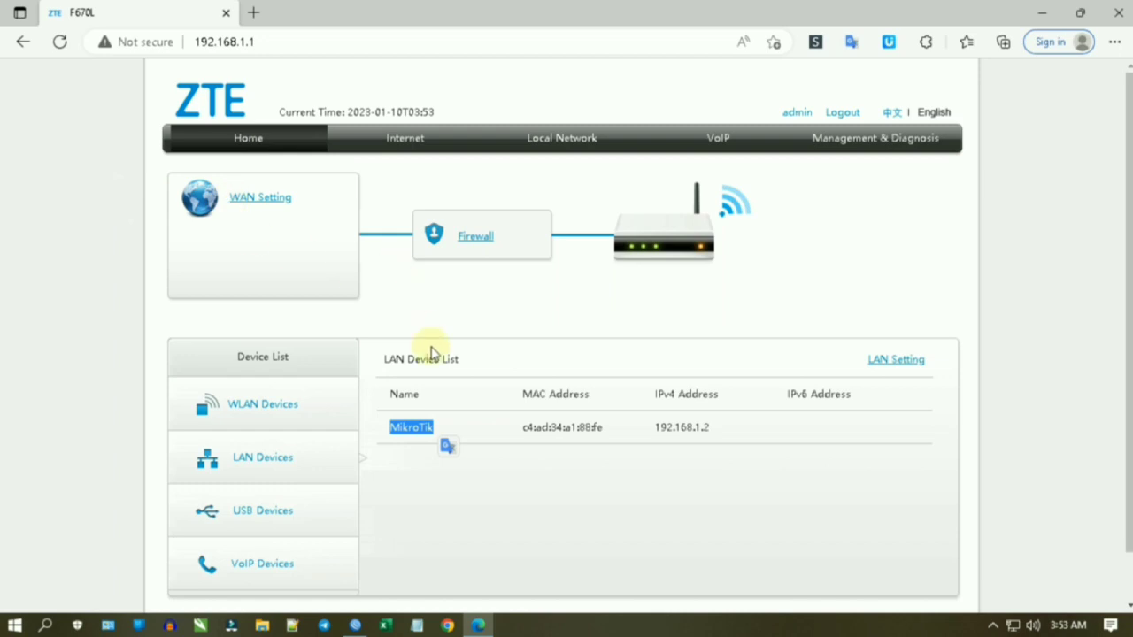
click(521, 513)
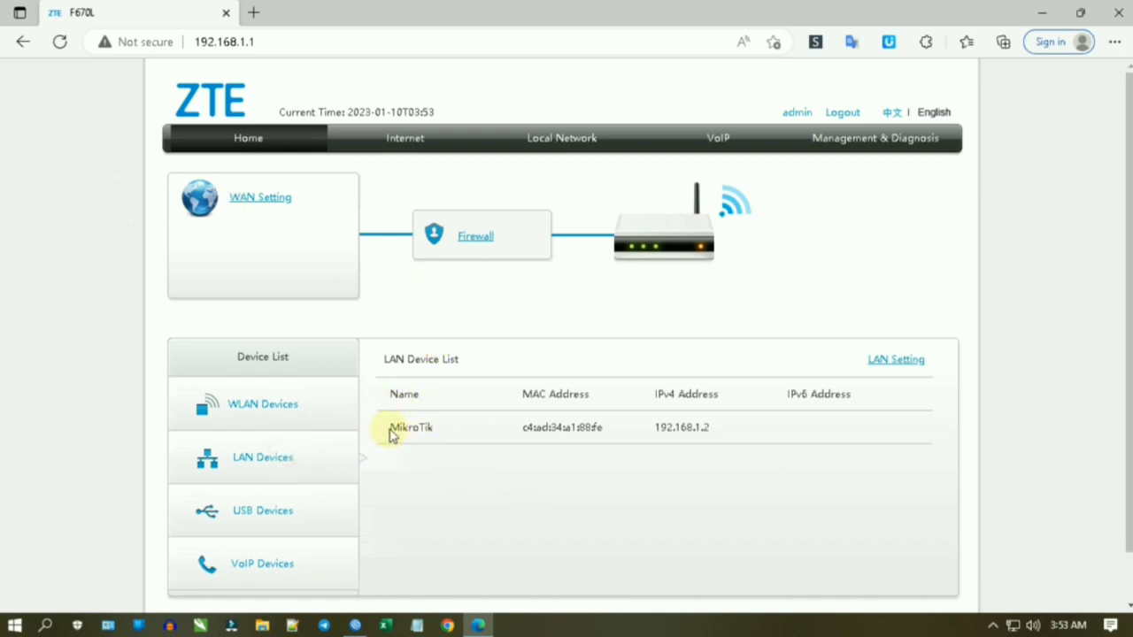
drag(385, 431, 432, 428)
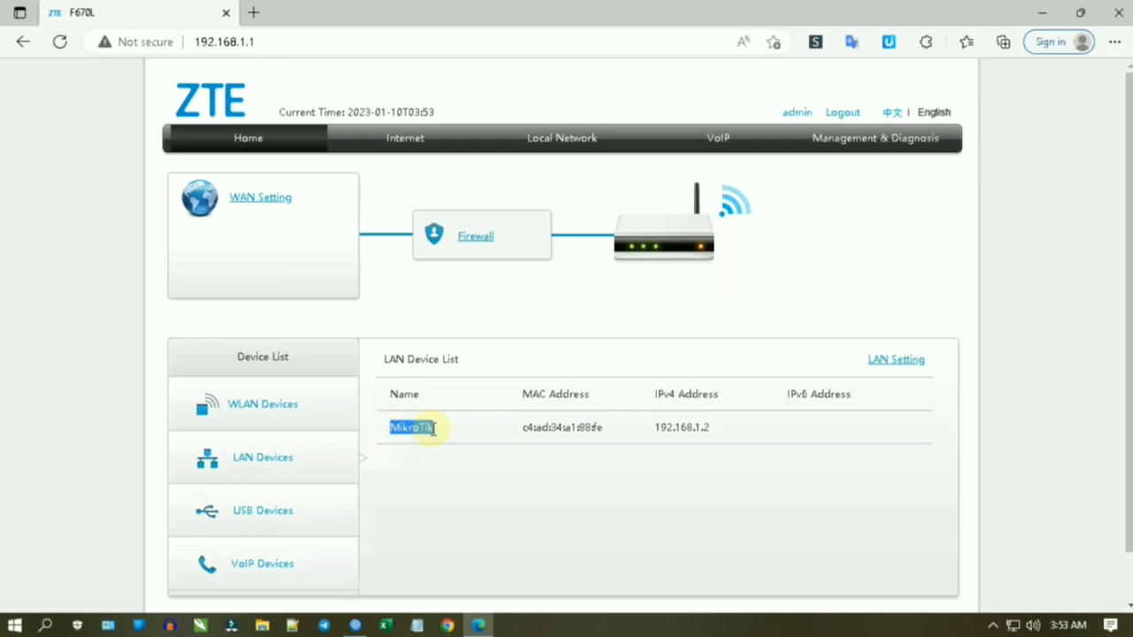
click(385, 432)
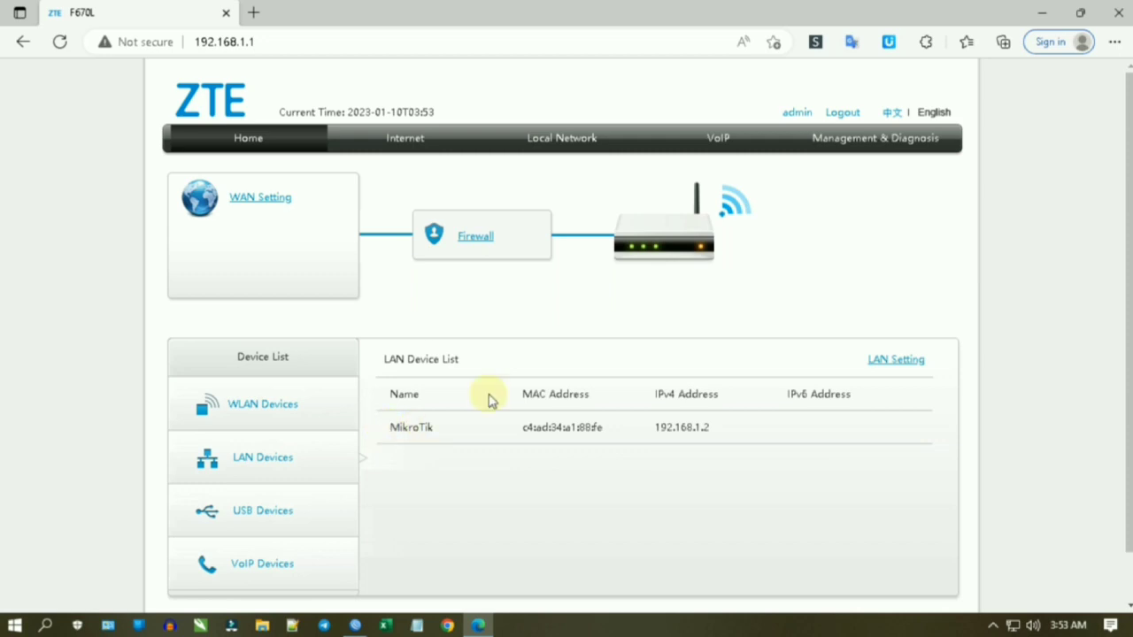
Step: Log out of the modem's web interface and log back in as admin with the saved password
click(852, 110)
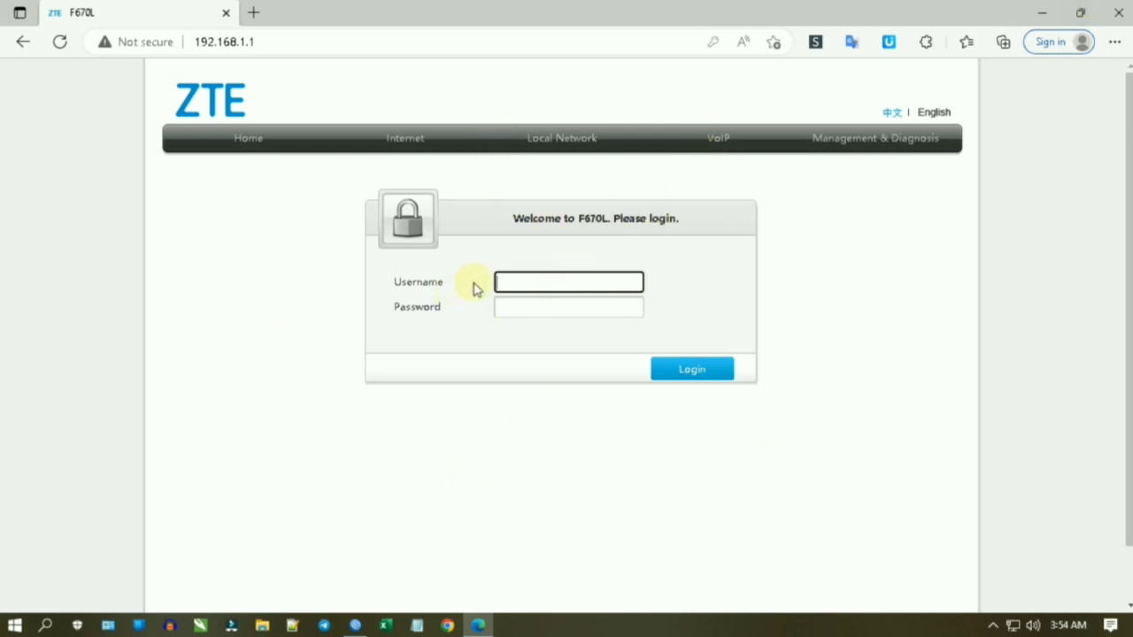
click(523, 308)
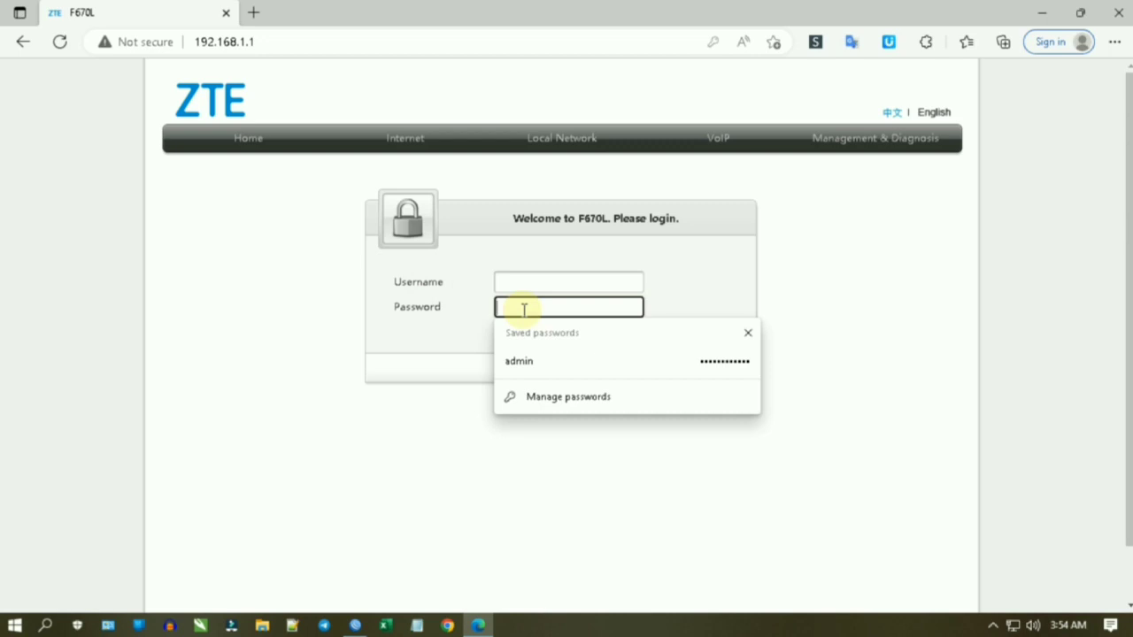
click(515, 360)
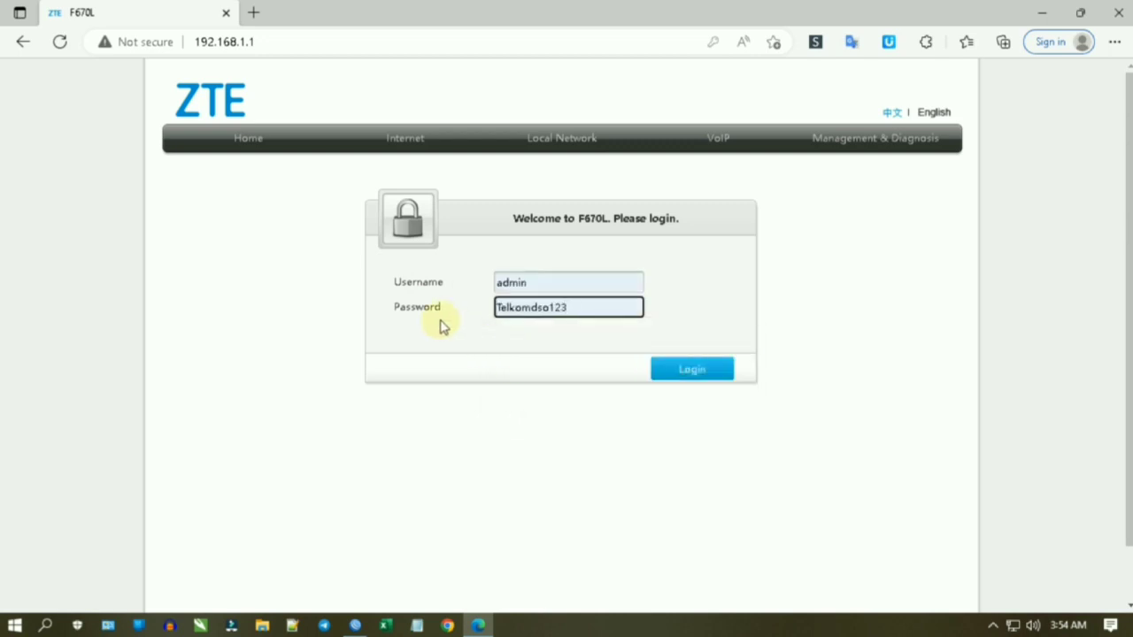
click(701, 375)
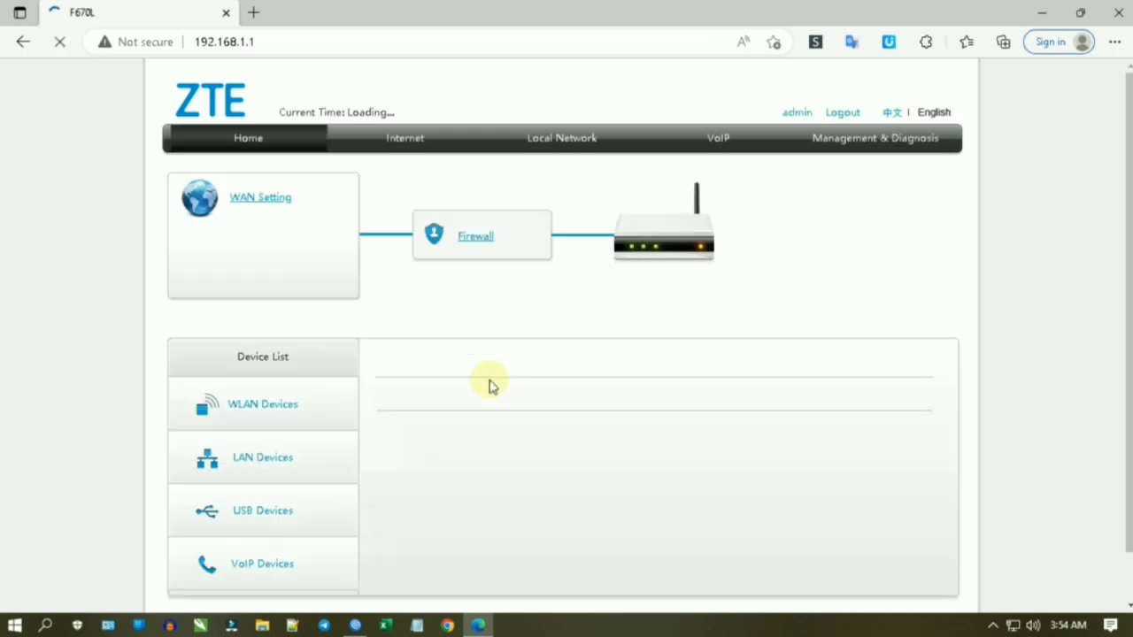
Step: Compare the names of the connected devices in the LAN and WLAN device lists, ending on the LAN list
click(277, 469)
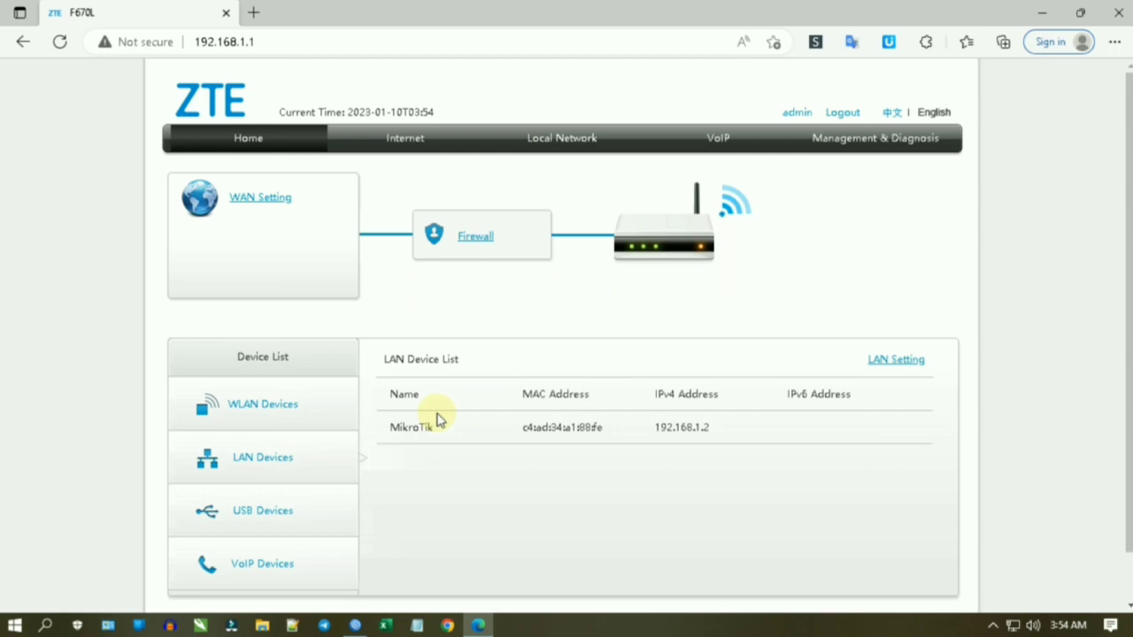
double_click(389, 429)
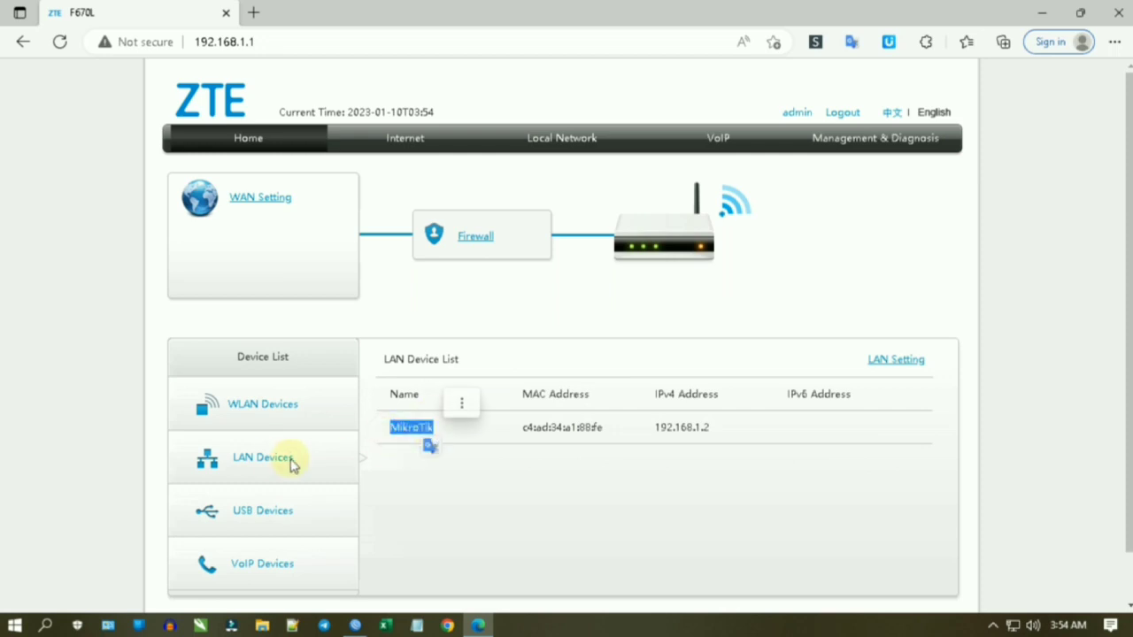
click(264, 465)
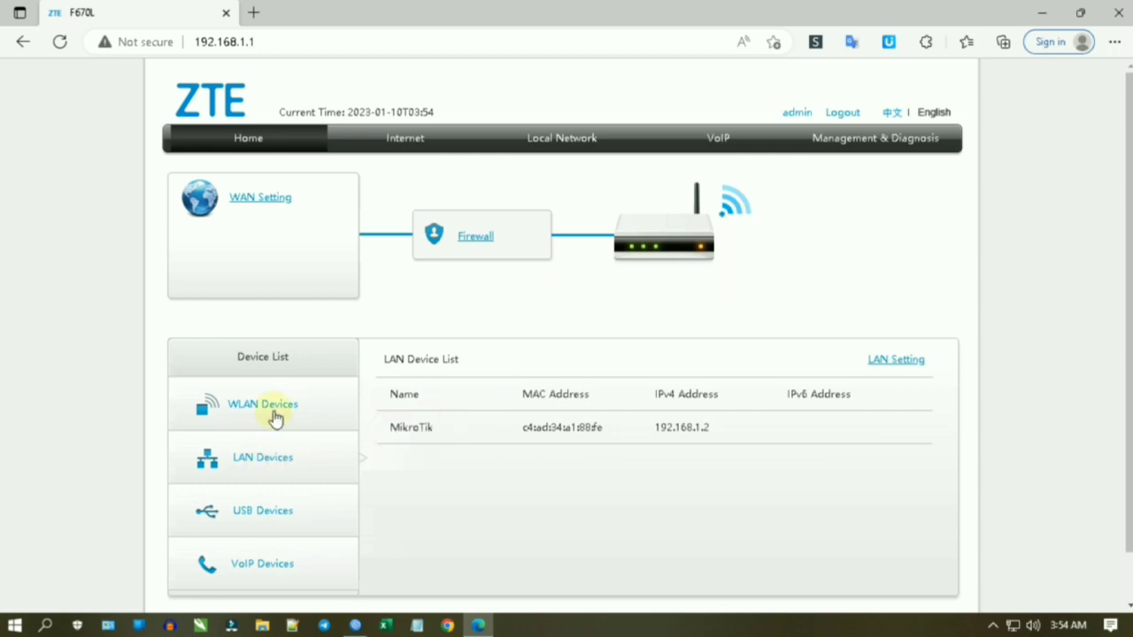
click(275, 418)
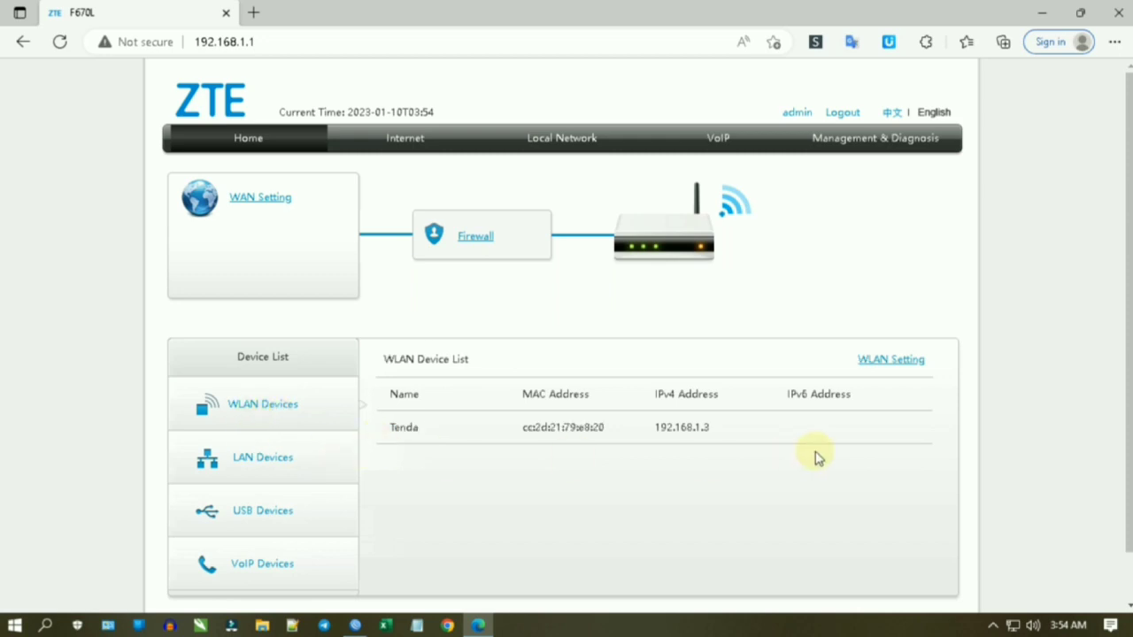
click(261, 466)
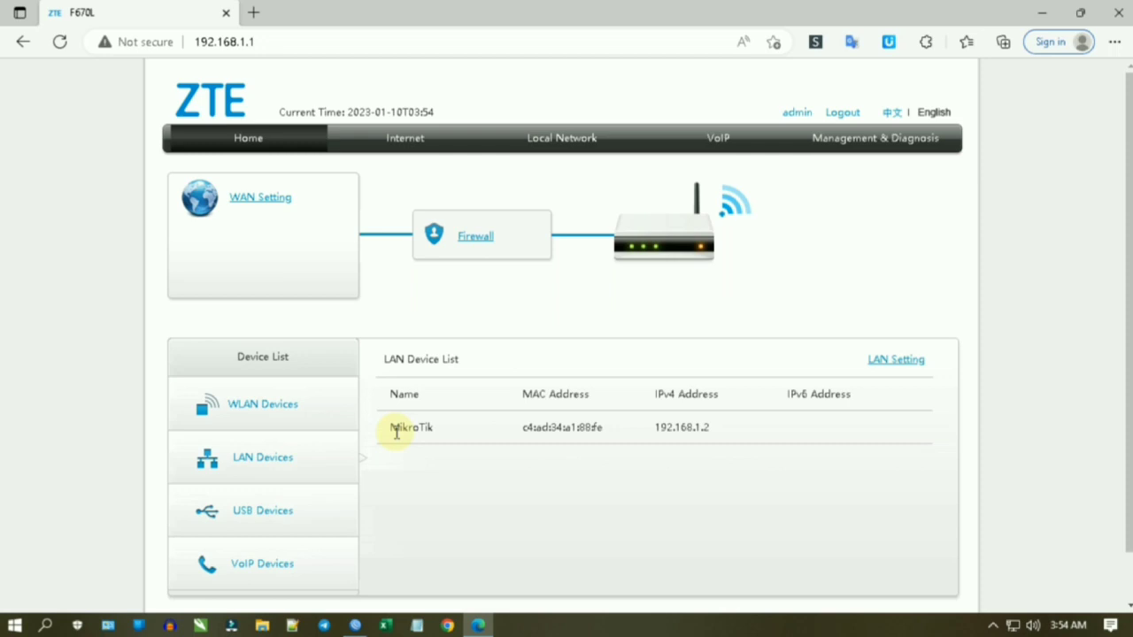
Step: Switch to WinBox and connect to the router at 11.11.11.1 with the stored login
click(1043, 12)
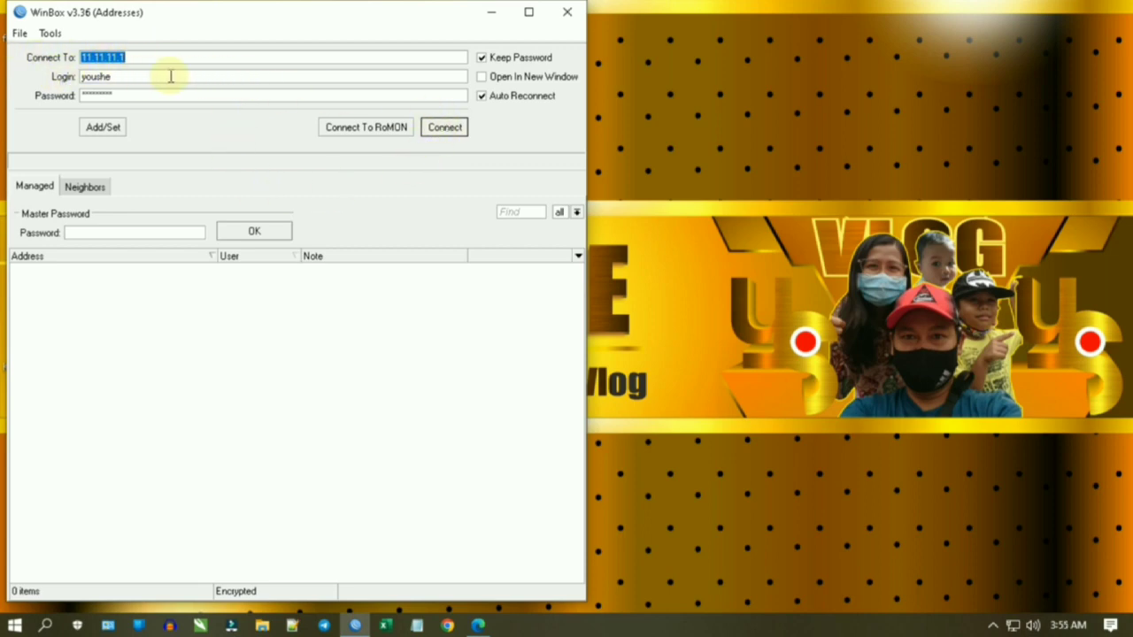
click(445, 127)
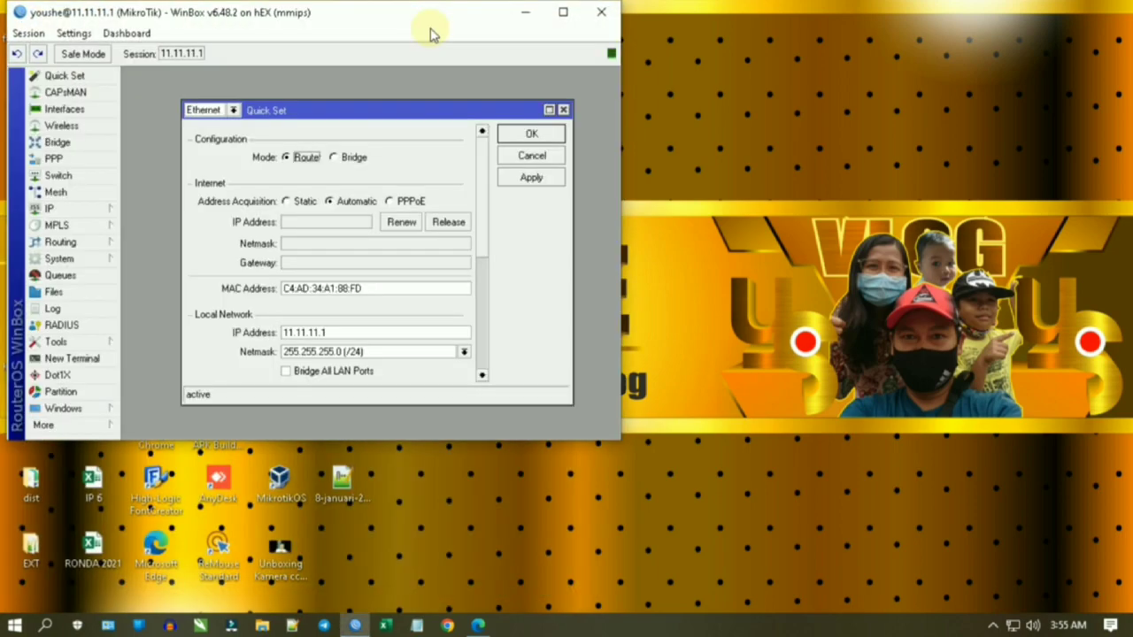
Step: Tile the WinBox window side by side with the modem's browser page and close the Quick Set window
drag(435, 30, 3, 88)
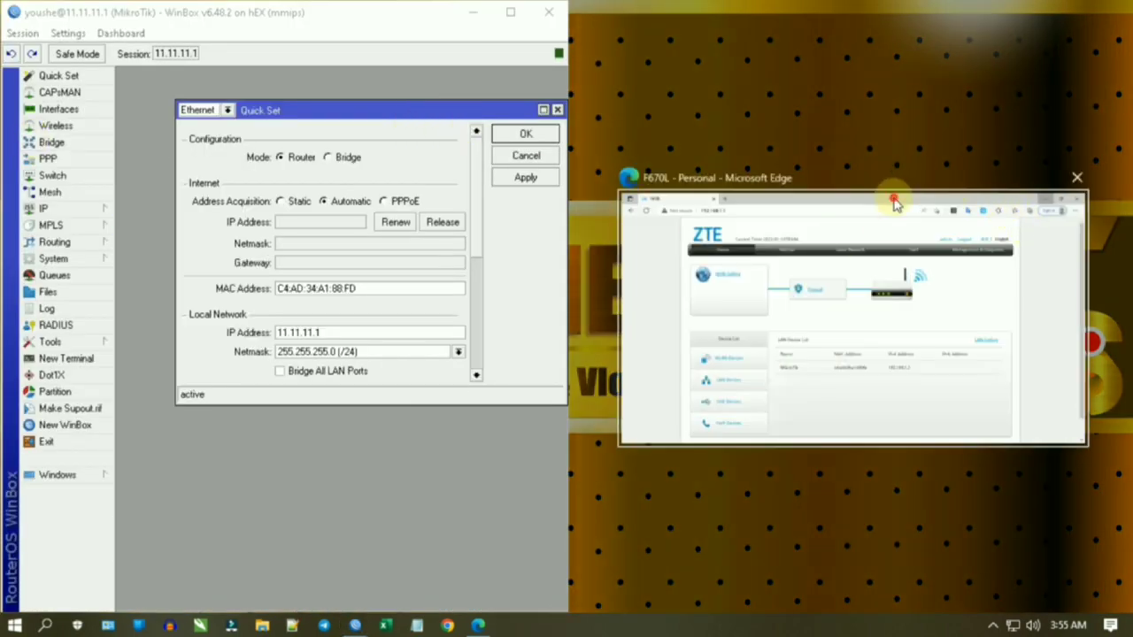
click(895, 204)
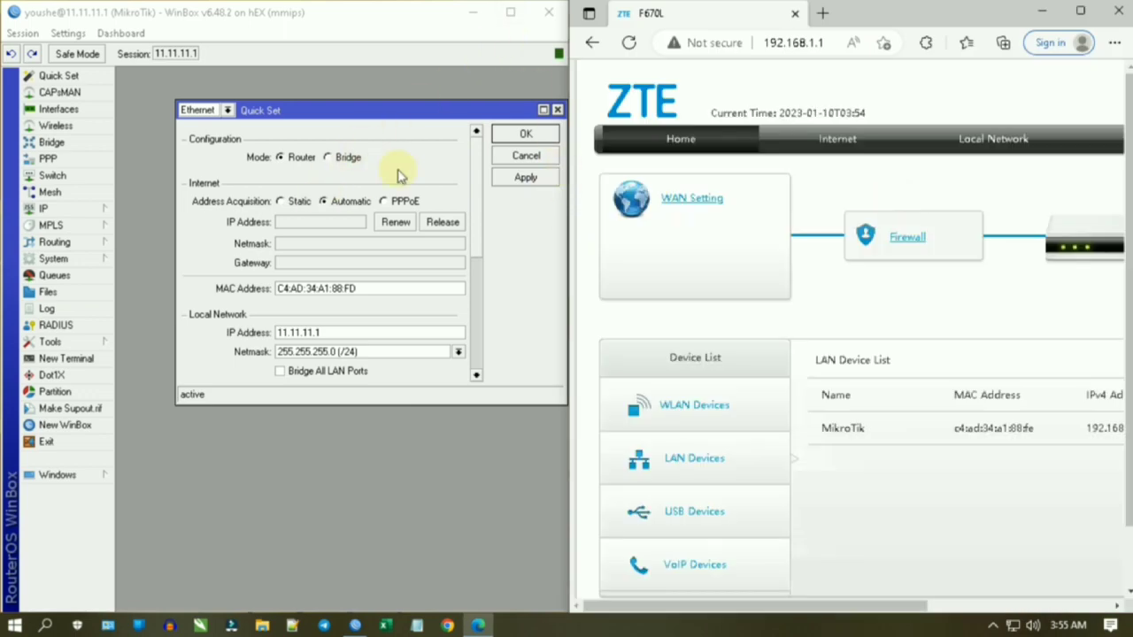
click(552, 112)
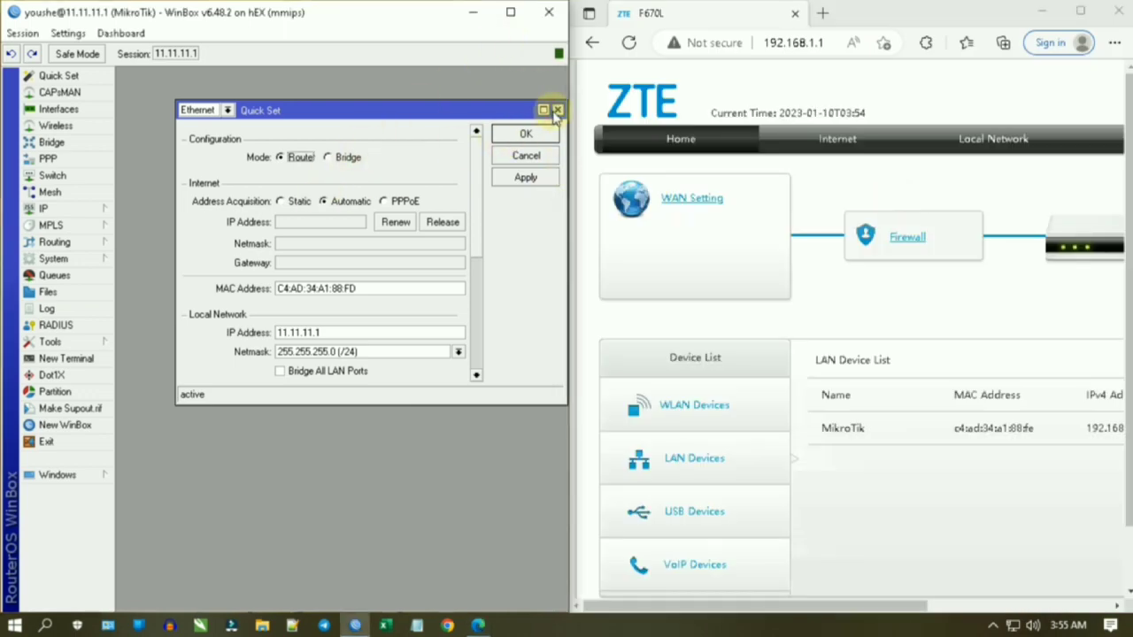
click(555, 110)
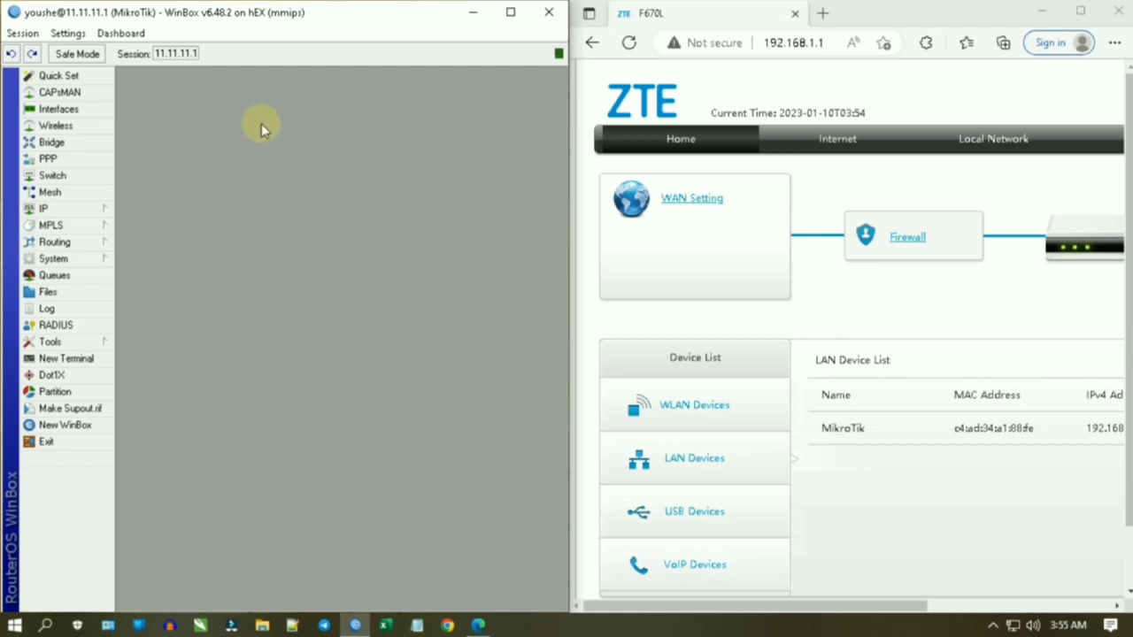
click(49, 209)
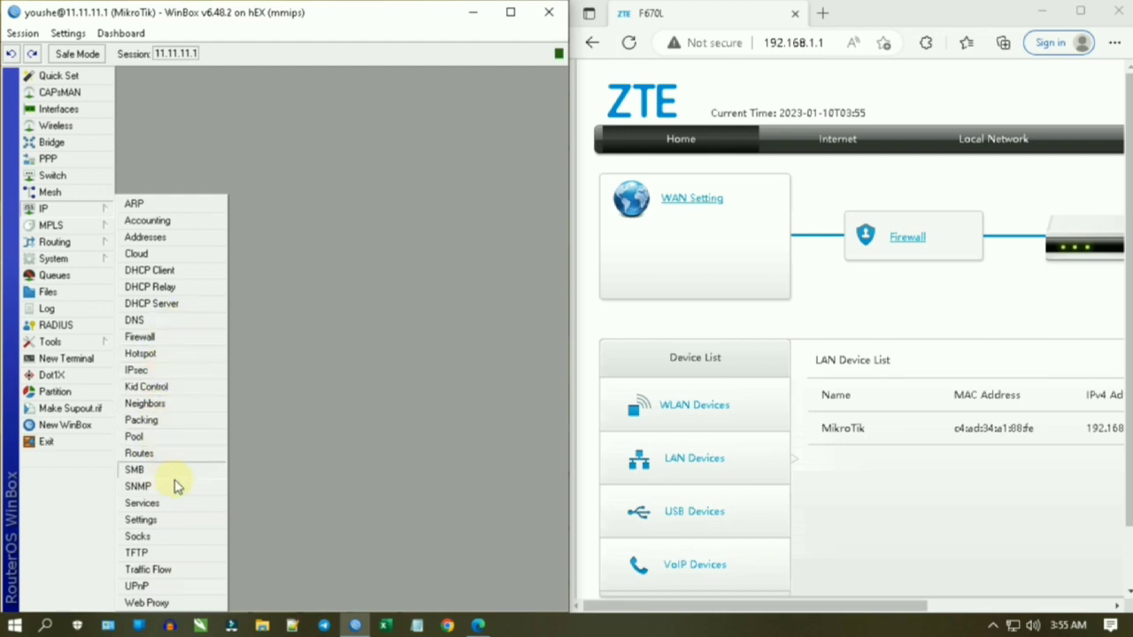
click(348, 223)
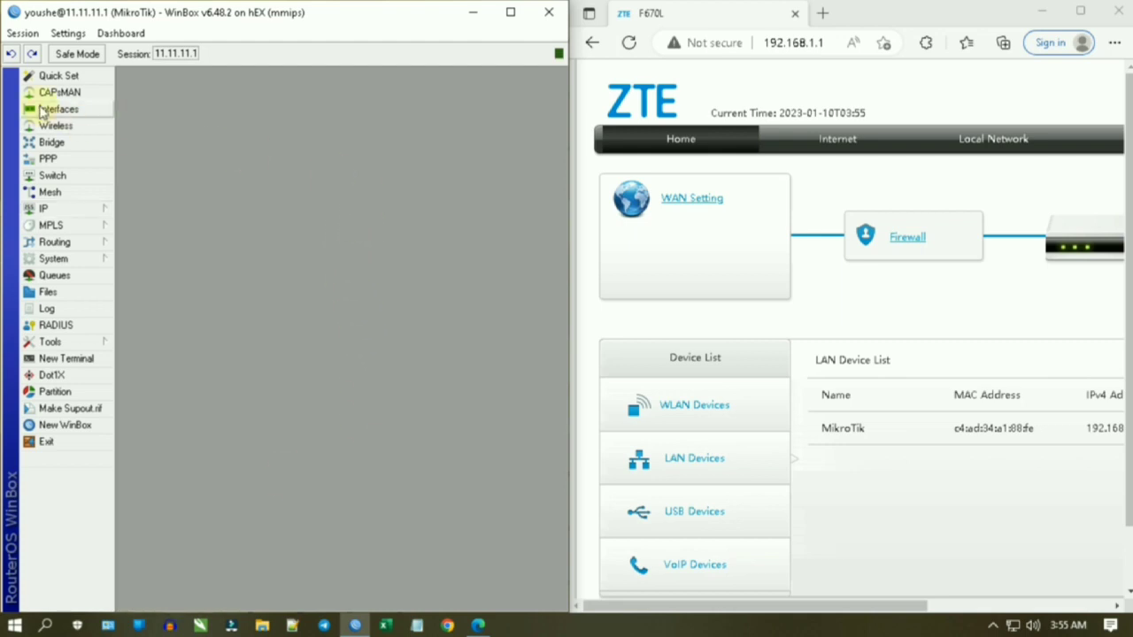
click(57, 263)
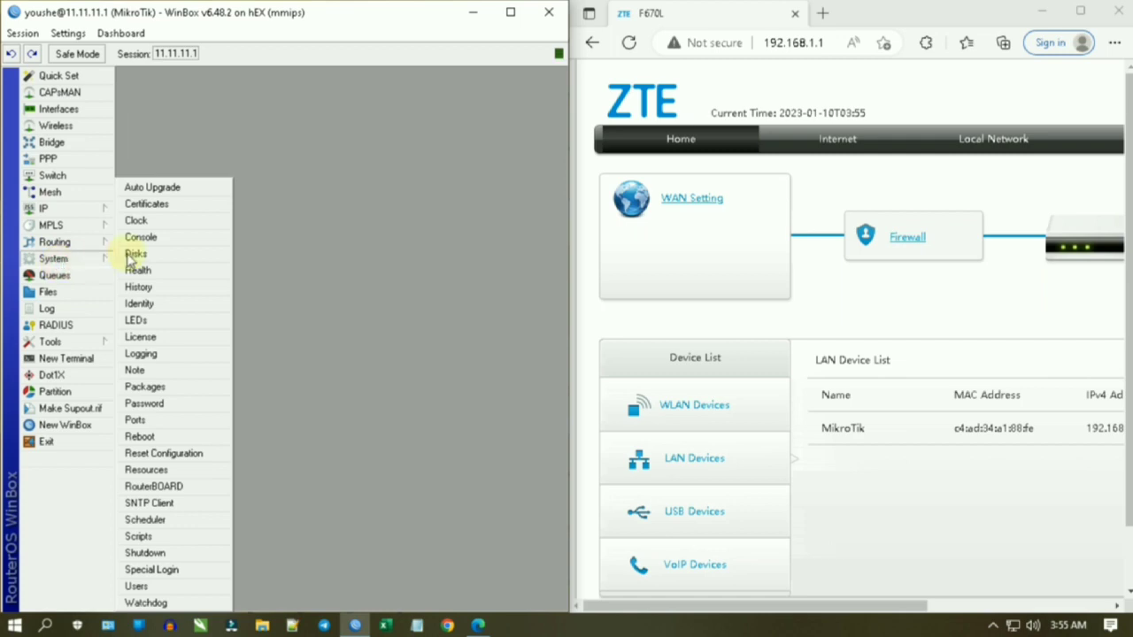
click(175, 304)
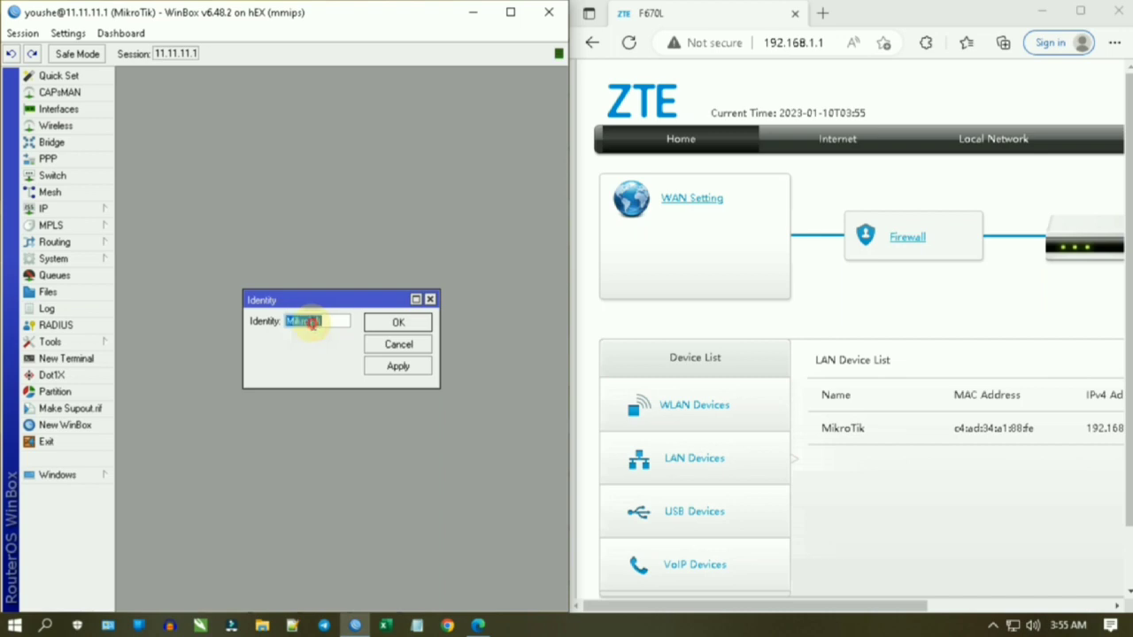
click(430, 299)
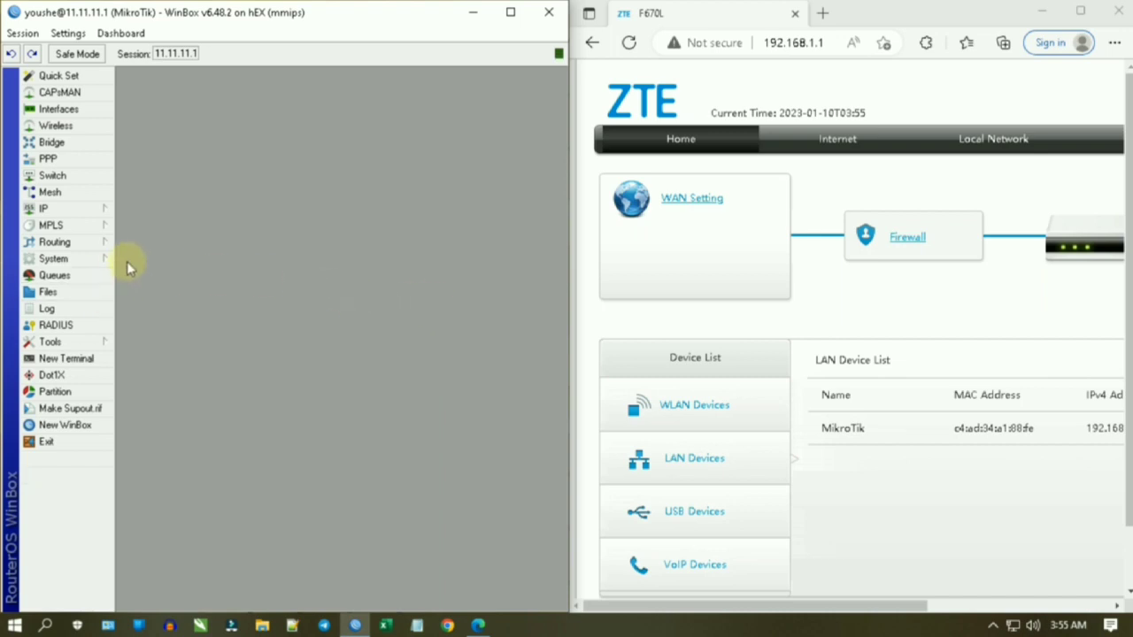
Step: Set the MikroTik router's system identity to YOUSHE.ID and apply it
click(99, 260)
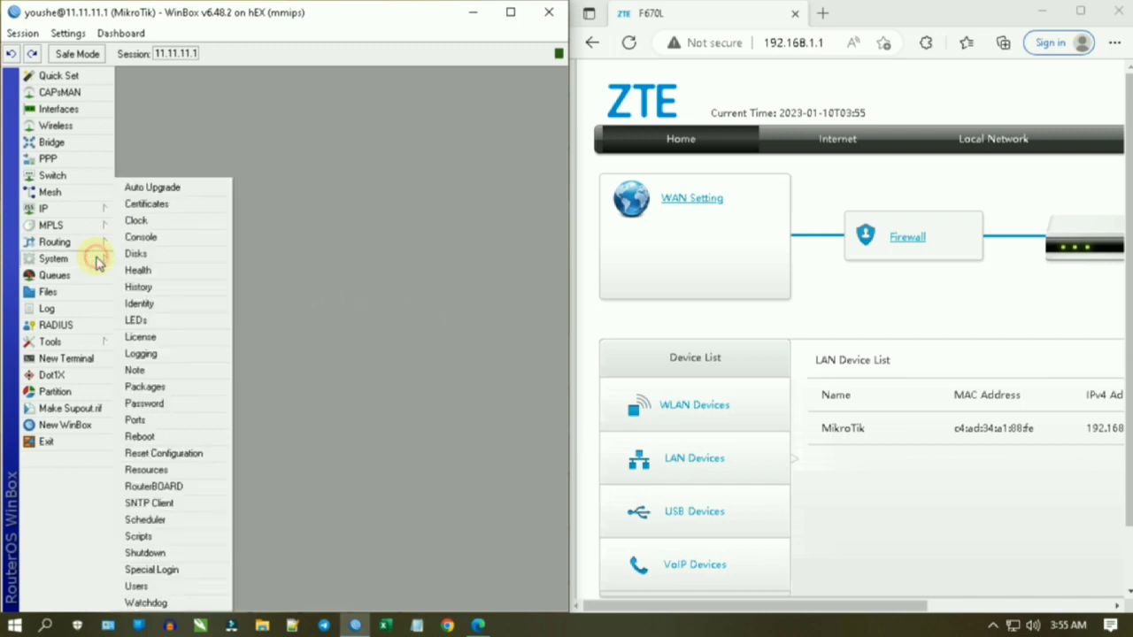
click(151, 304)
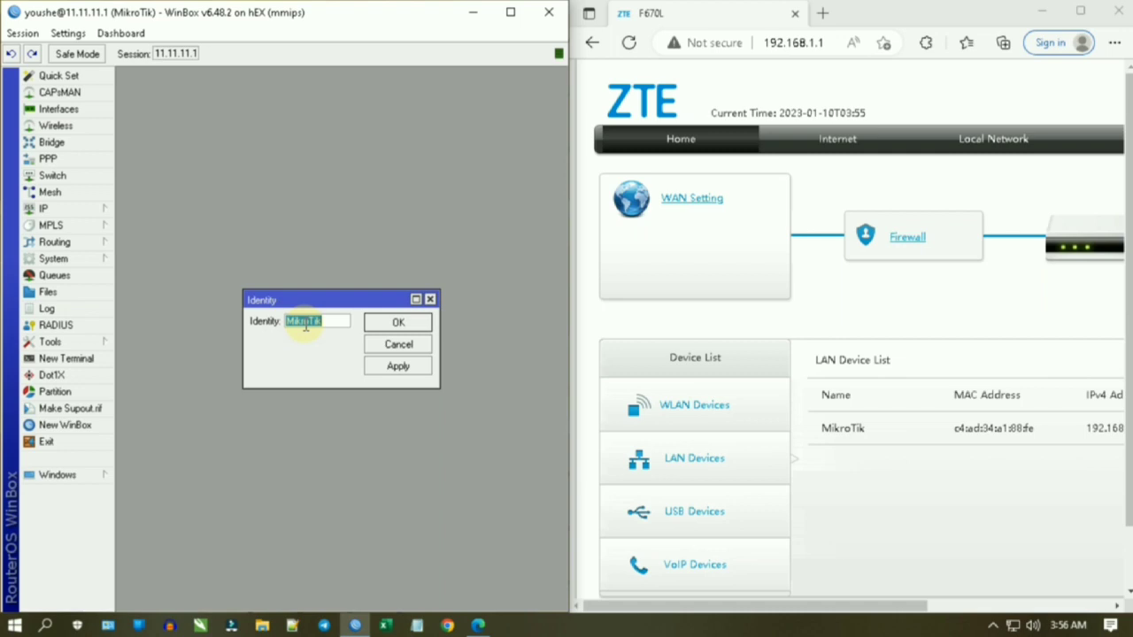
text(YOUSHE)
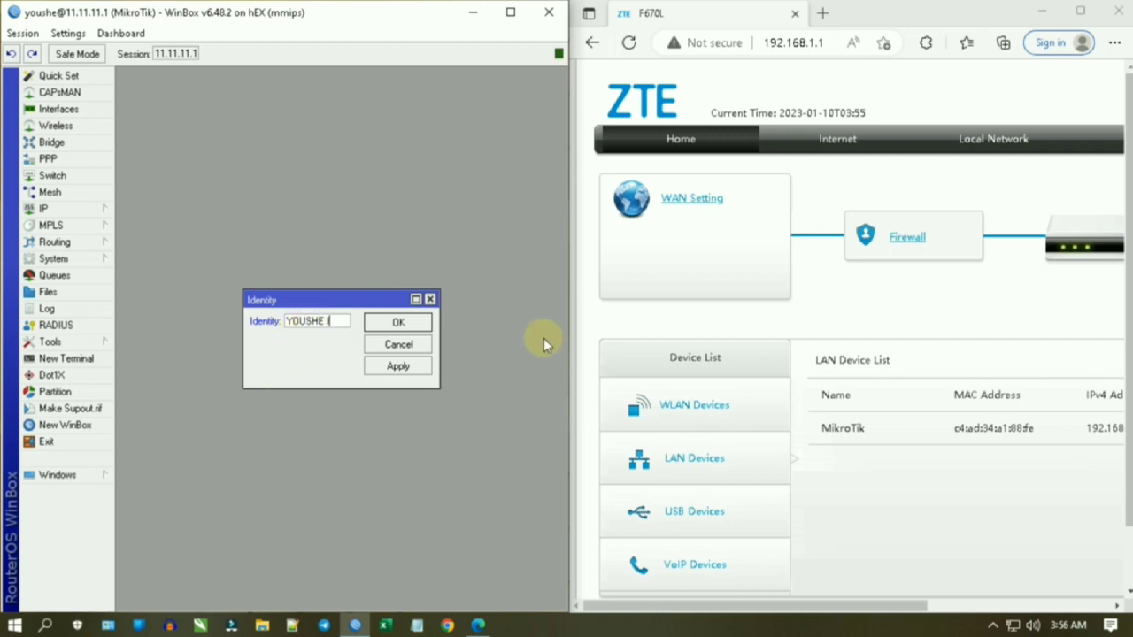
text(ID)
click(412, 366)
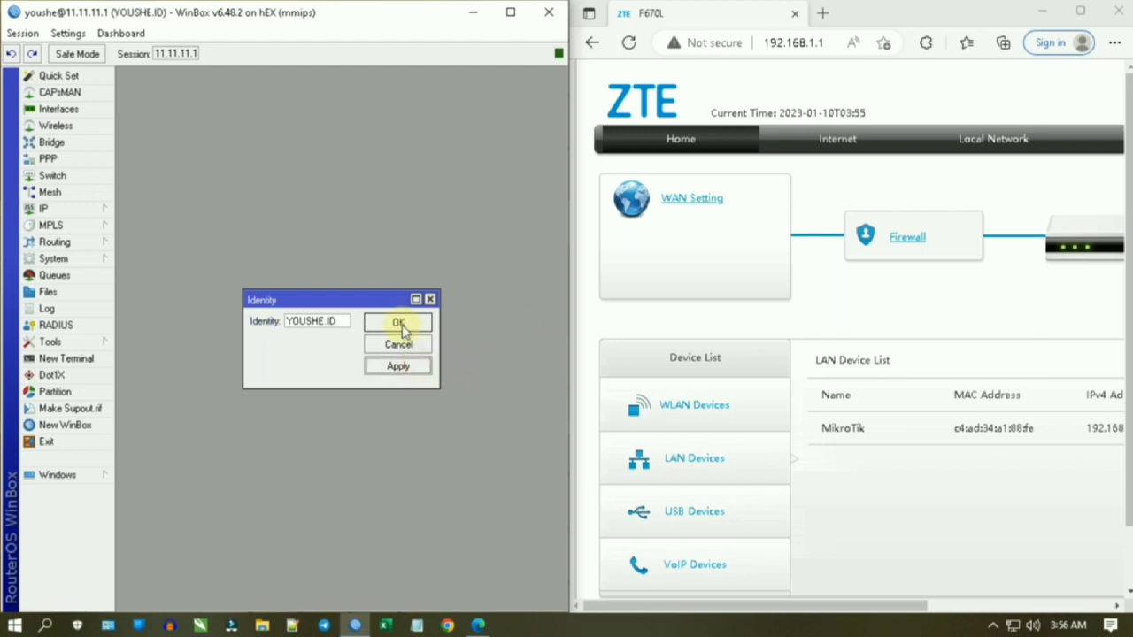
click(398, 323)
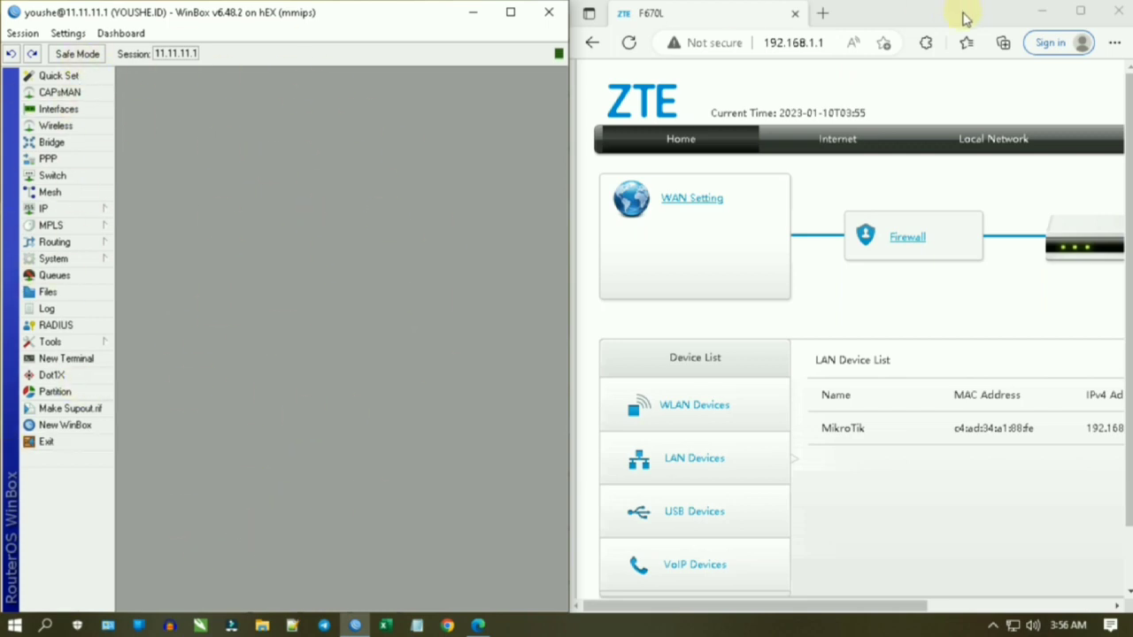
Step: Maximize the browser, reload the modem page and check the router's name in the LAN device list
click(1085, 13)
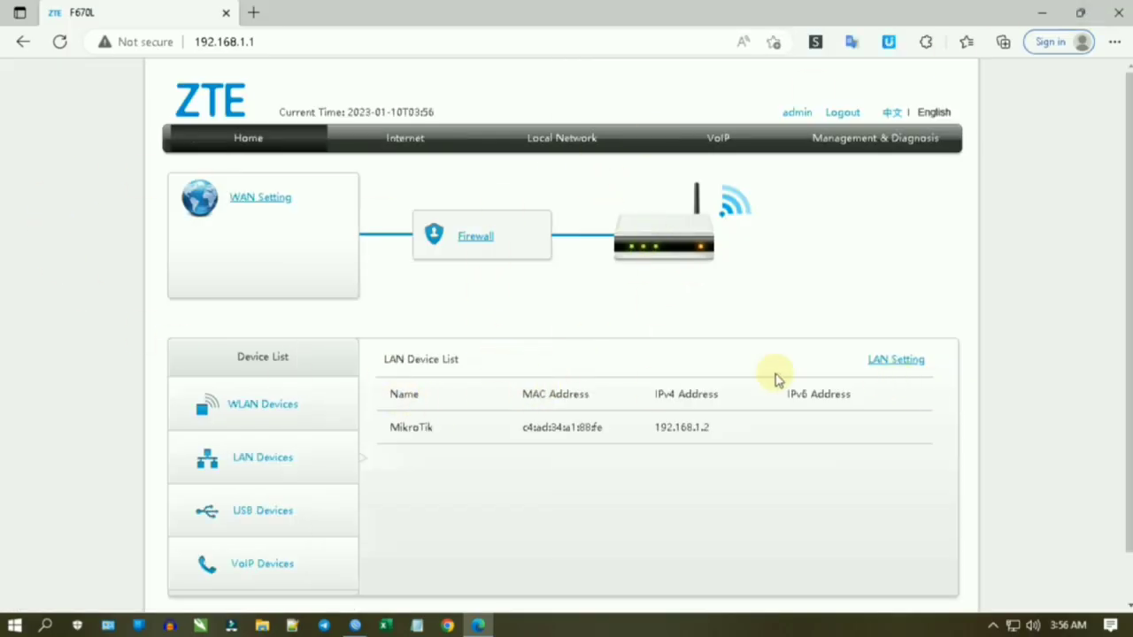
click(61, 42)
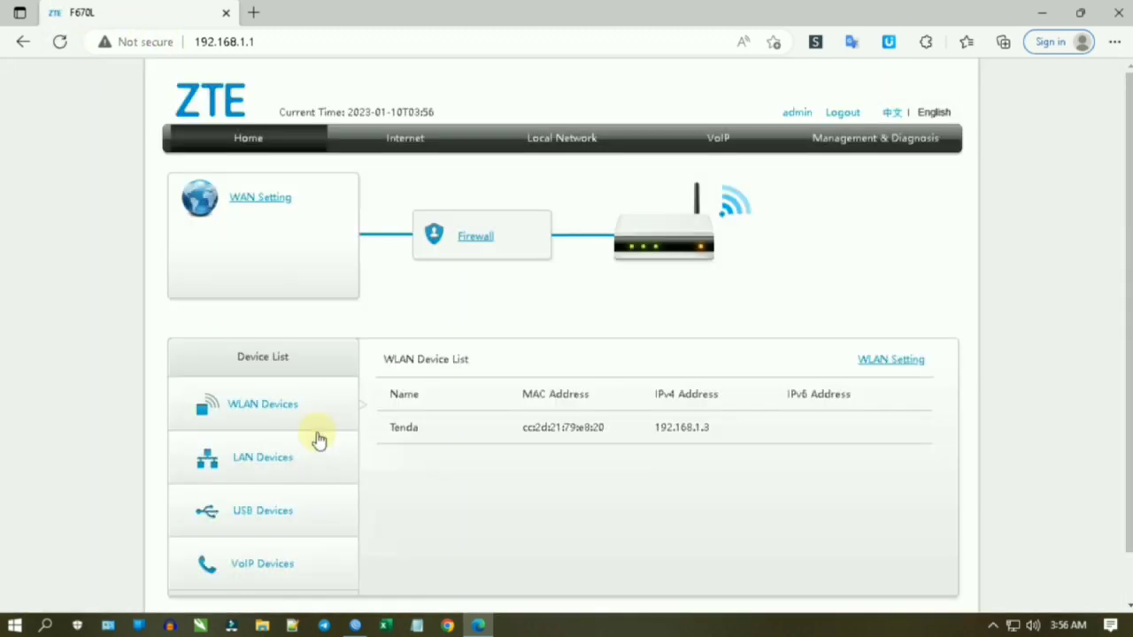
click(268, 455)
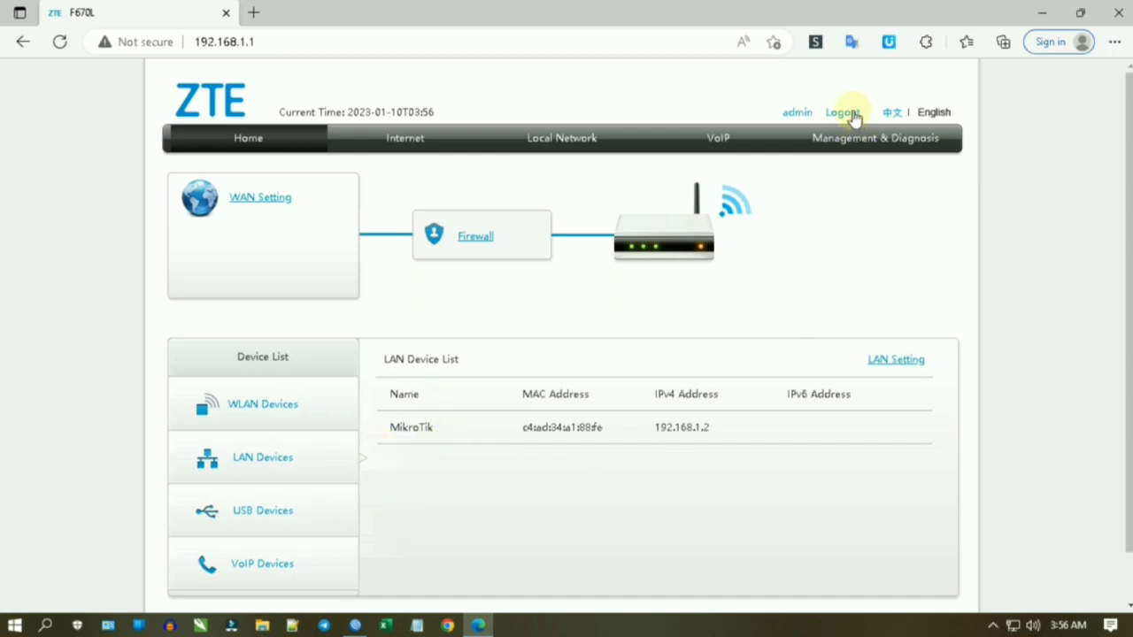
Step: Reboot the ZTE modem from its system management page and confirm the restart
click(842, 140)
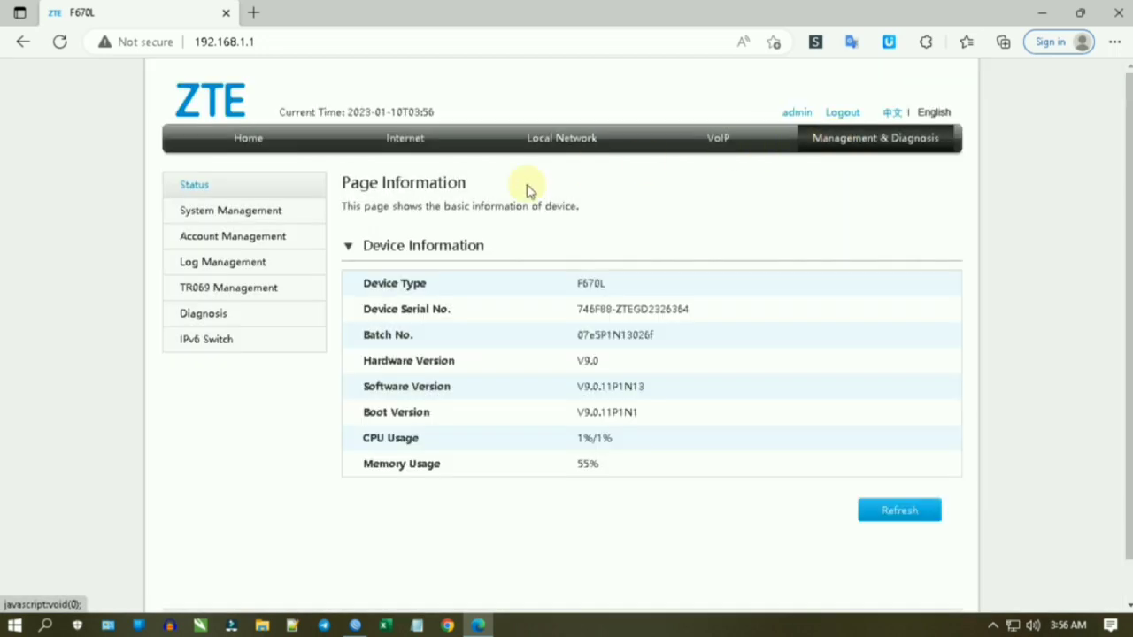
click(252, 212)
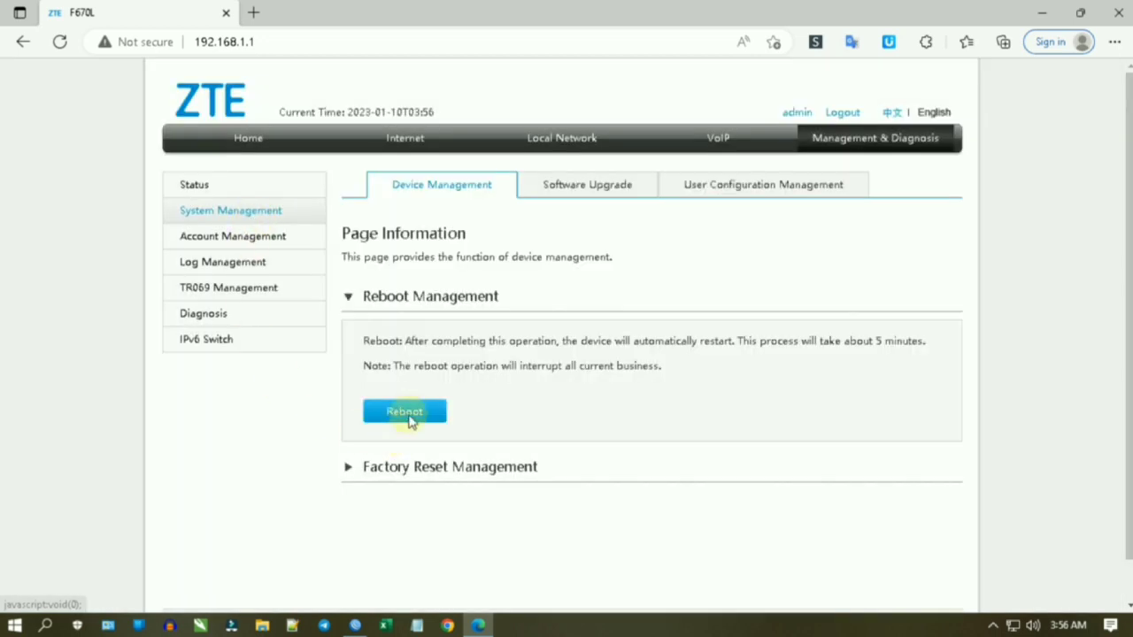
click(407, 413)
click(561, 351)
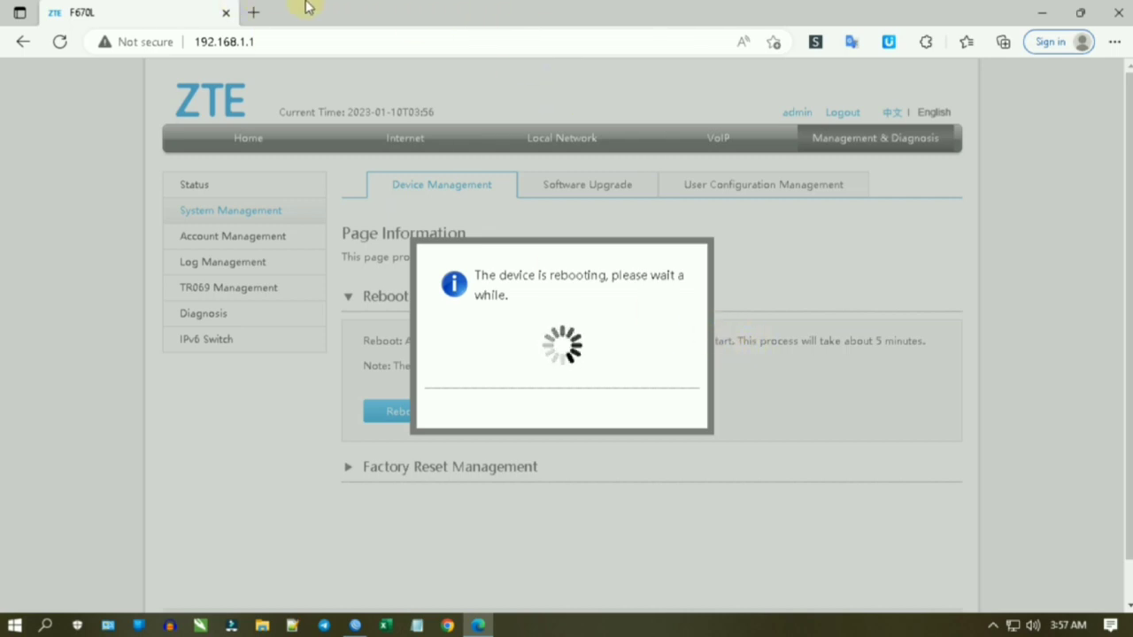
Step: Reload the modem page and log in with username admin and the account password
click(59, 45)
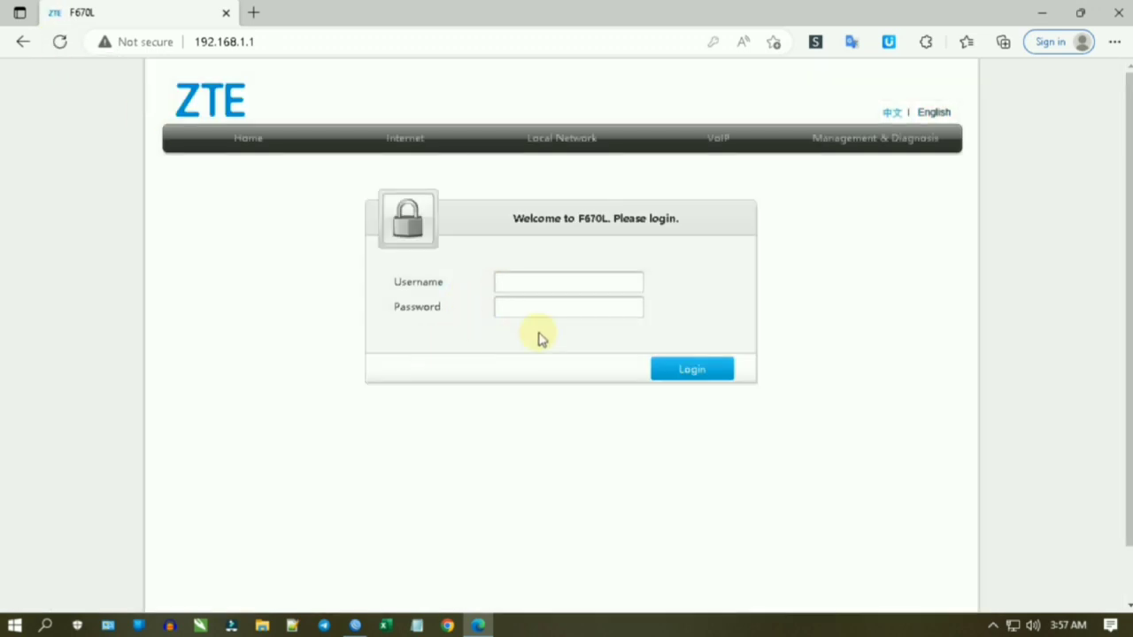
click(531, 309)
click(531, 283)
click(519, 303)
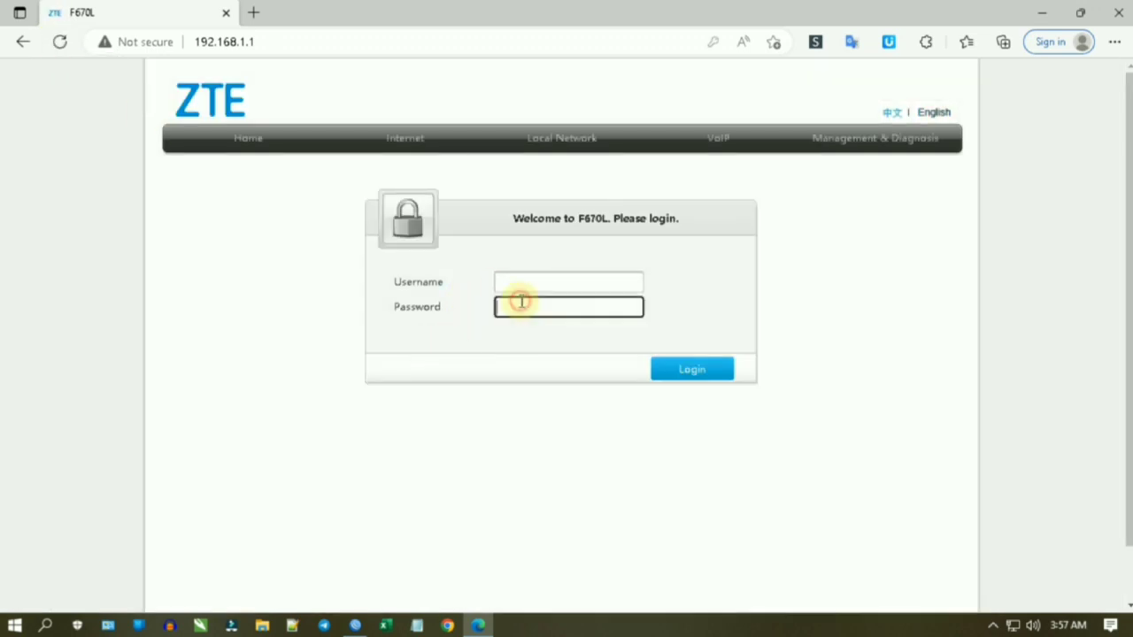
click(532, 372)
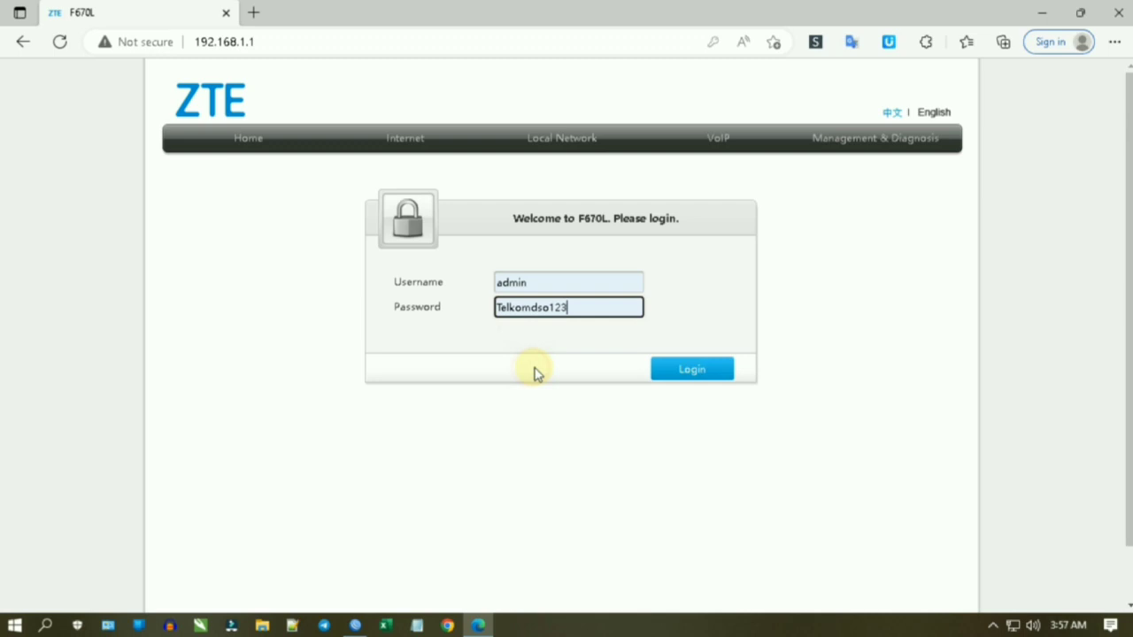
click(681, 370)
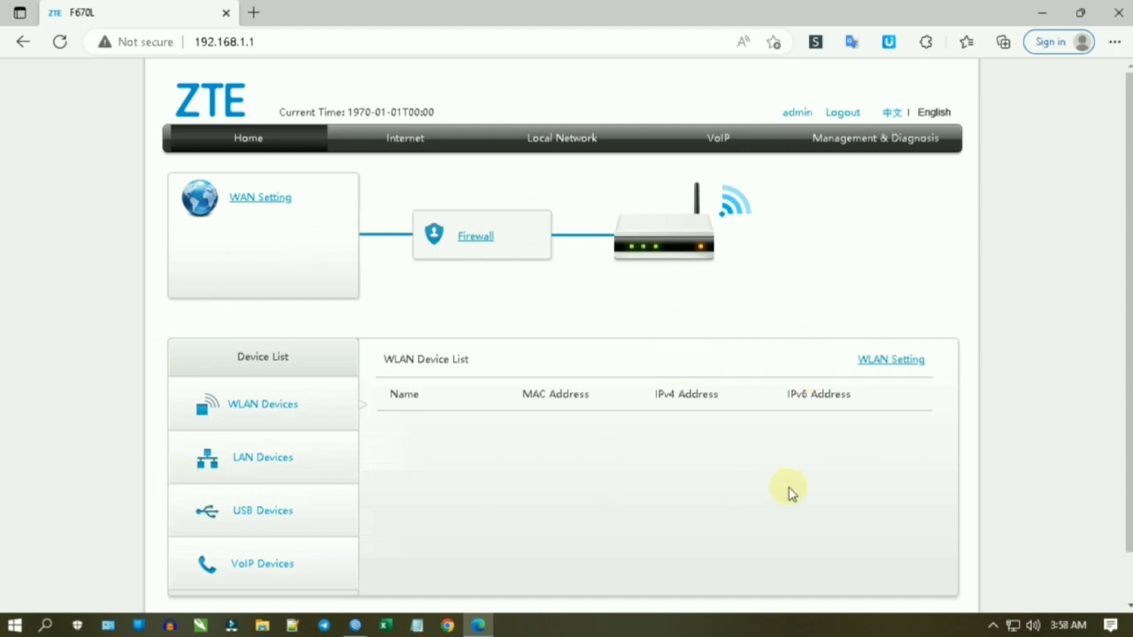
Step: Show the modem's LAN device list and compare the router's name there with its system identity in WinBox
click(274, 467)
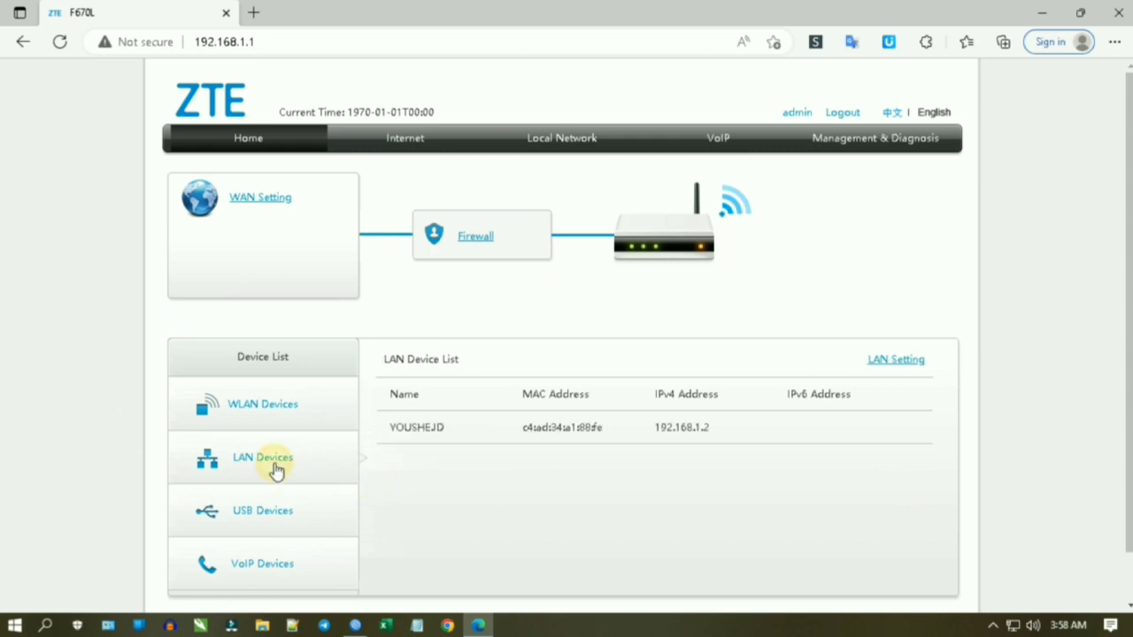
drag(392, 425, 466, 433)
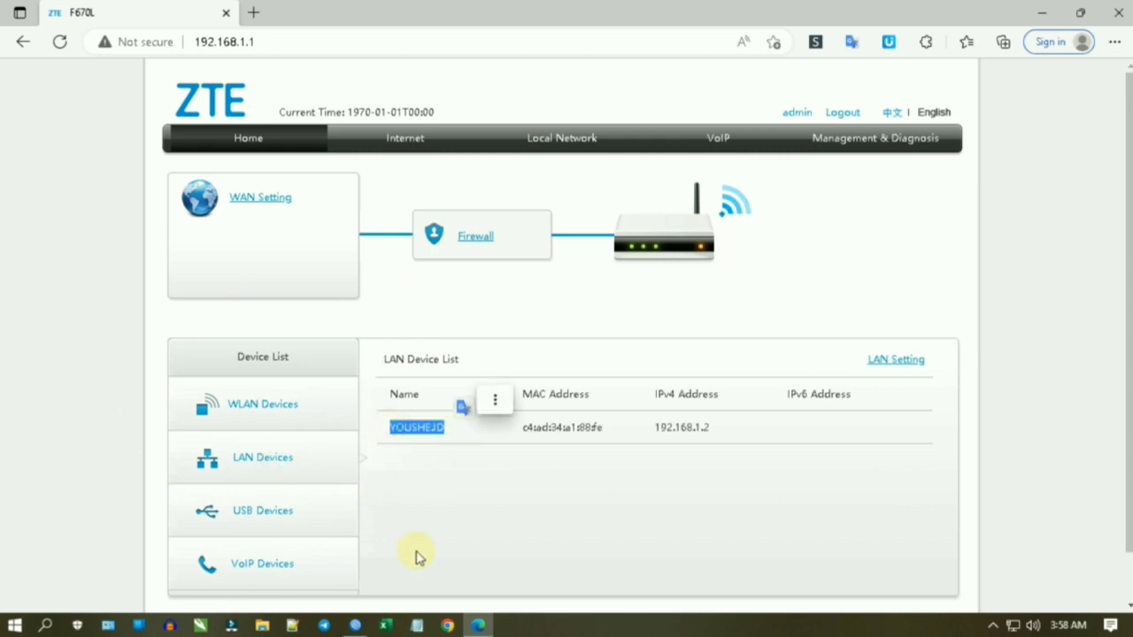
click(355, 625)
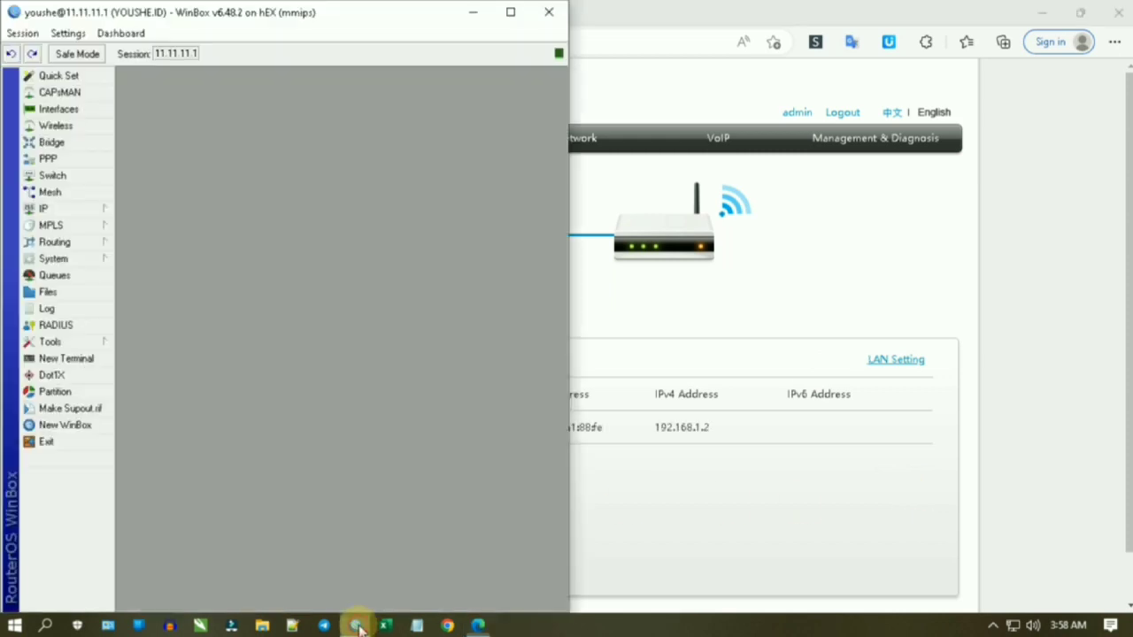
click(63, 210)
mouse_move(67, 265)
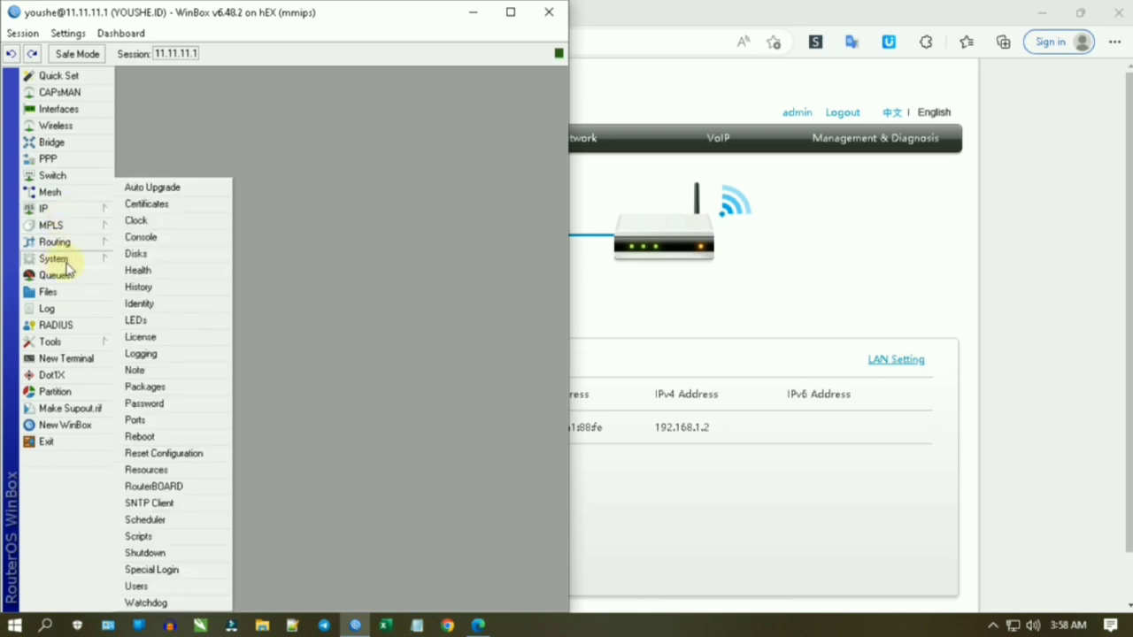
click(161, 305)
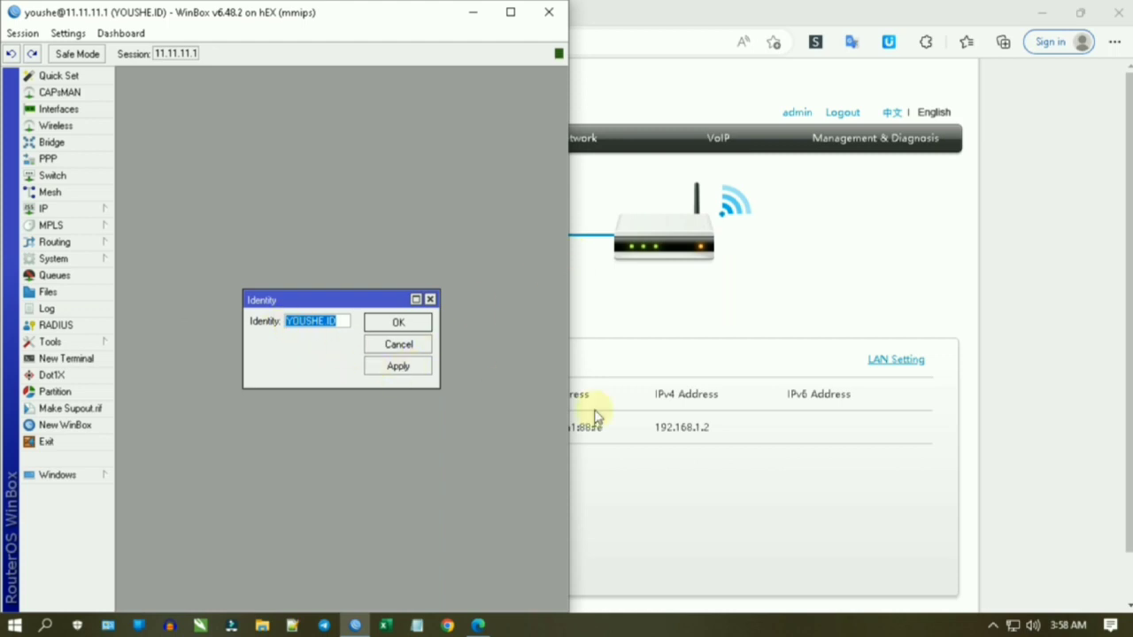
click(704, 498)
drag(388, 431, 470, 432)
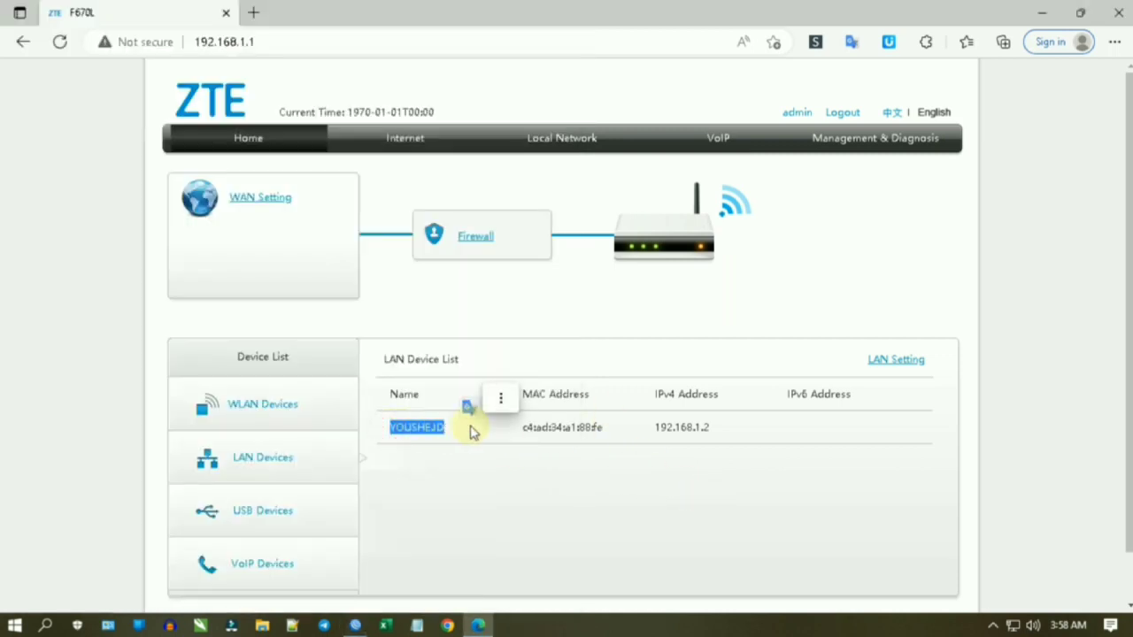
click(469, 494)
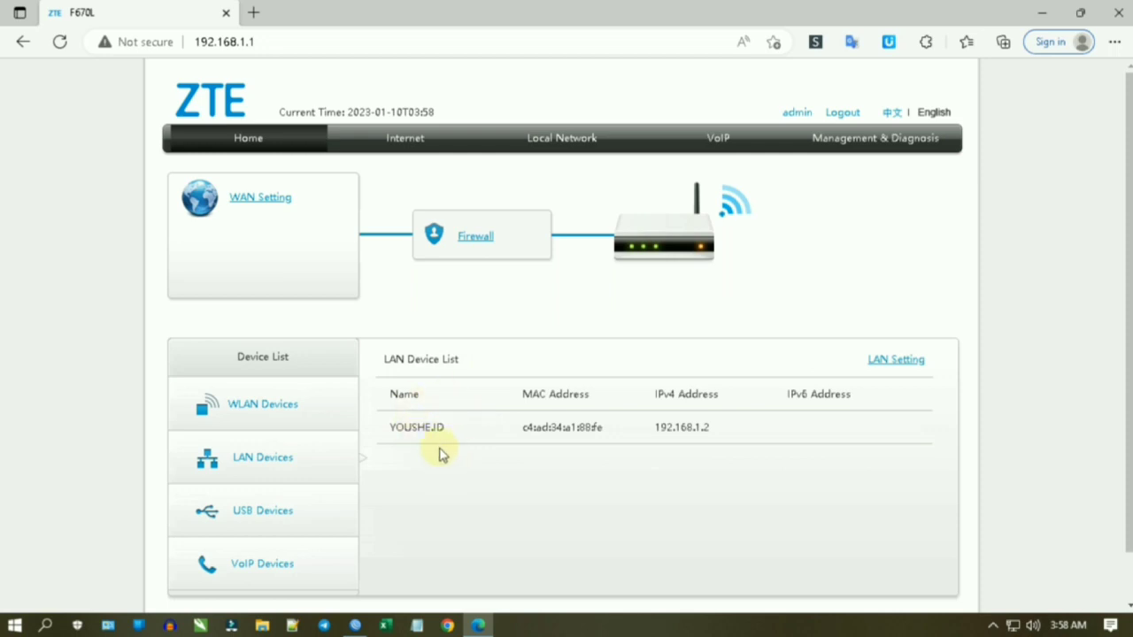
Step: Copy the router's MAC address from the LAN device list and look up its vendor on macvendors.com in a new tab
drag(519, 431, 614, 433)
key(ctrl+c)
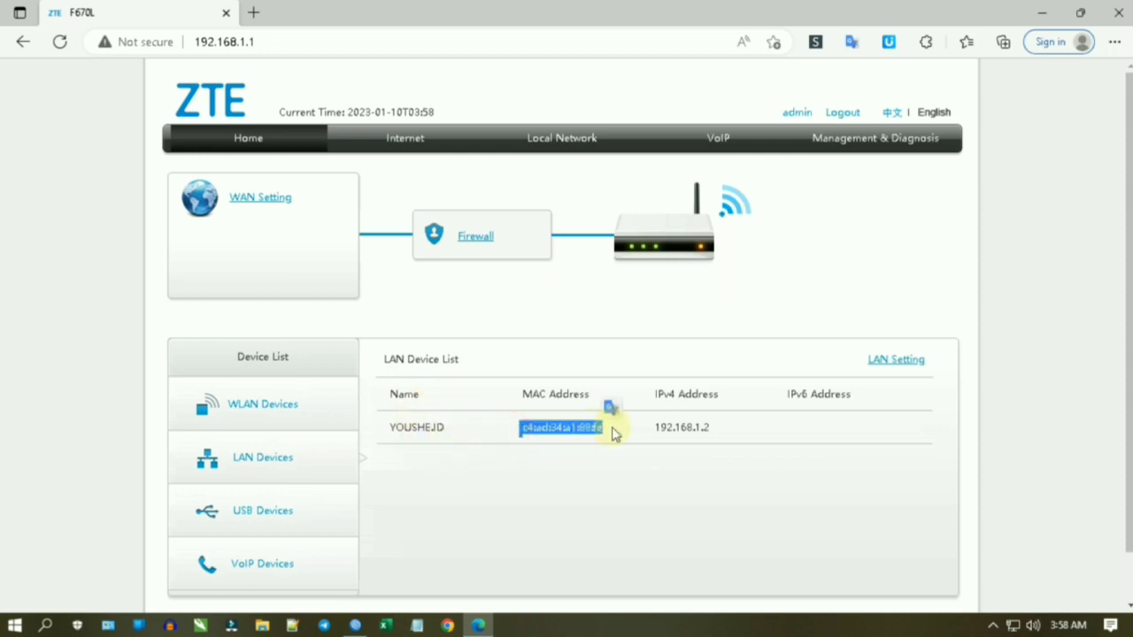
click(253, 12)
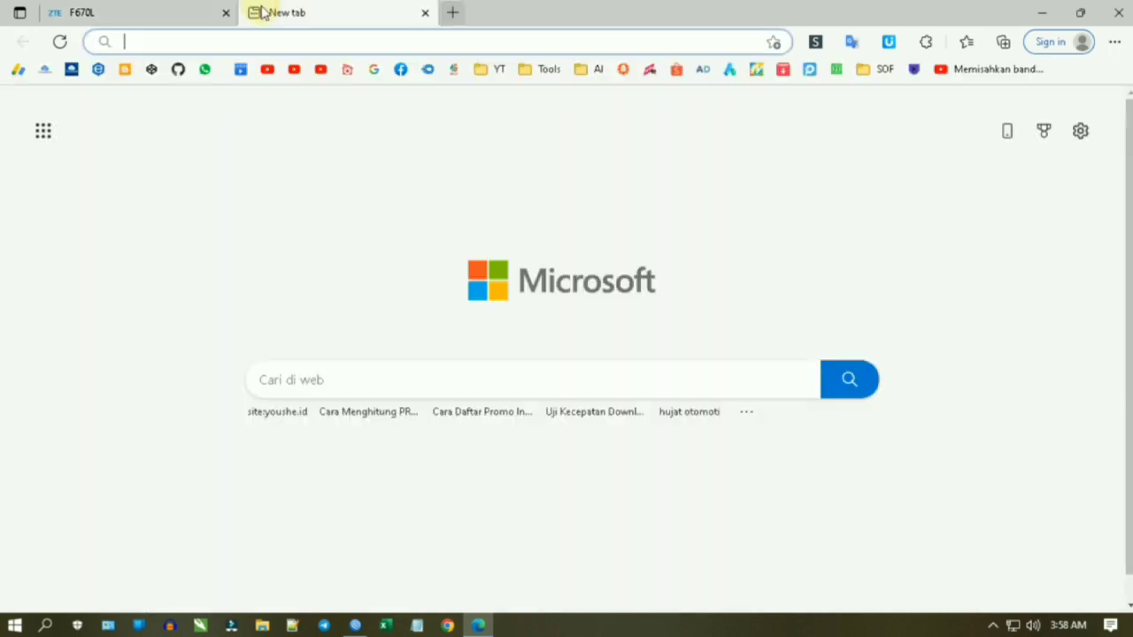
text(macvendors.com)
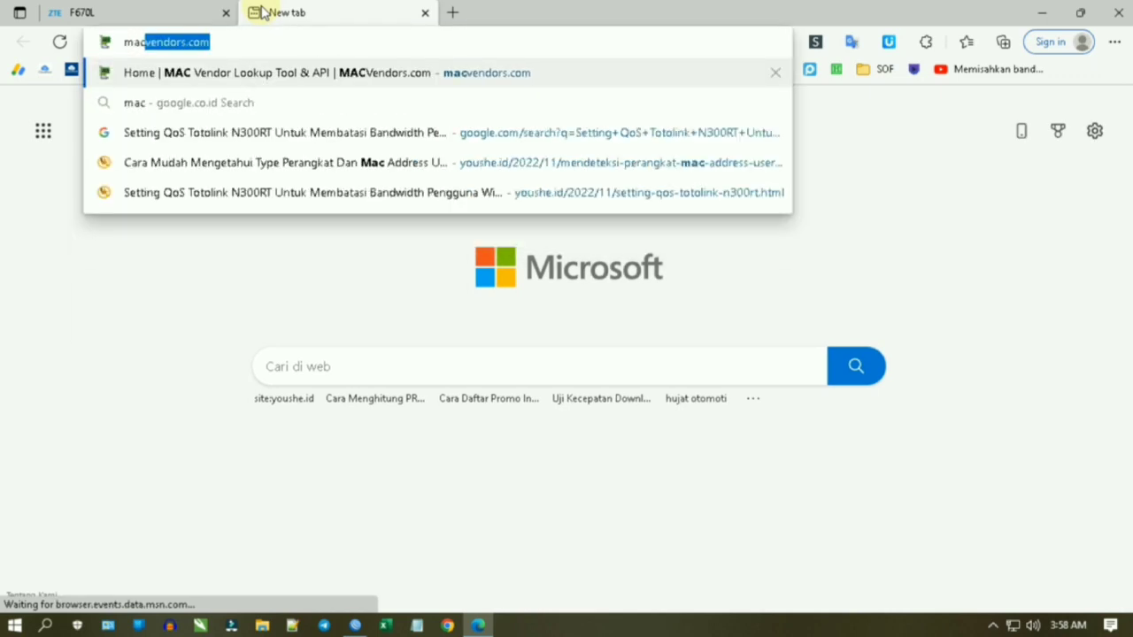
key(Return)
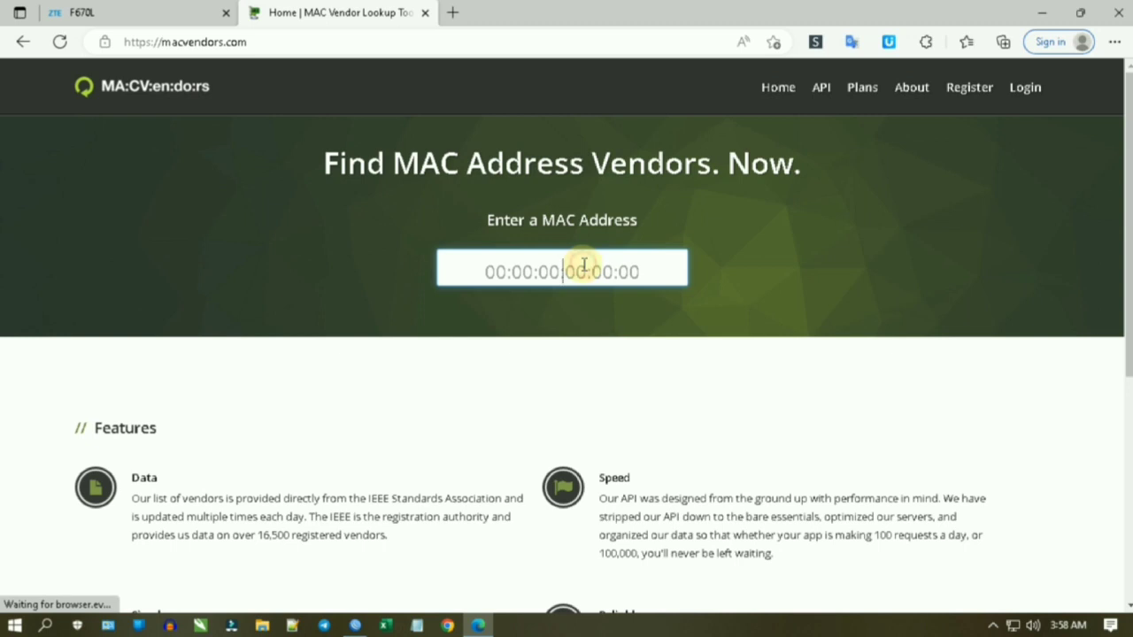
key(ctrl+v)
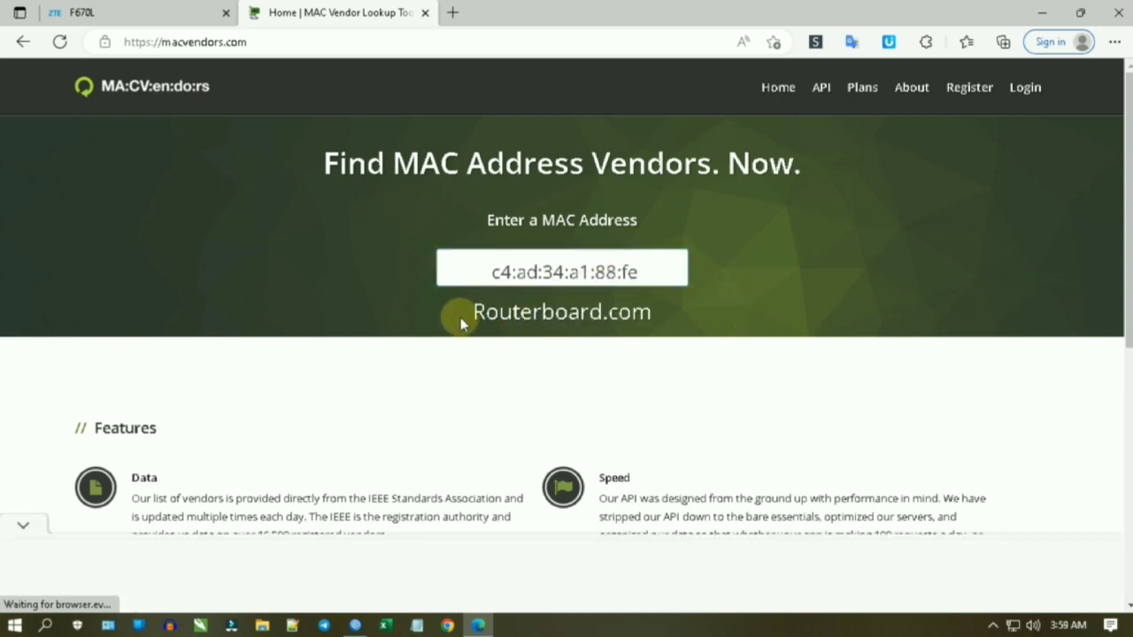
drag(471, 312, 666, 315)
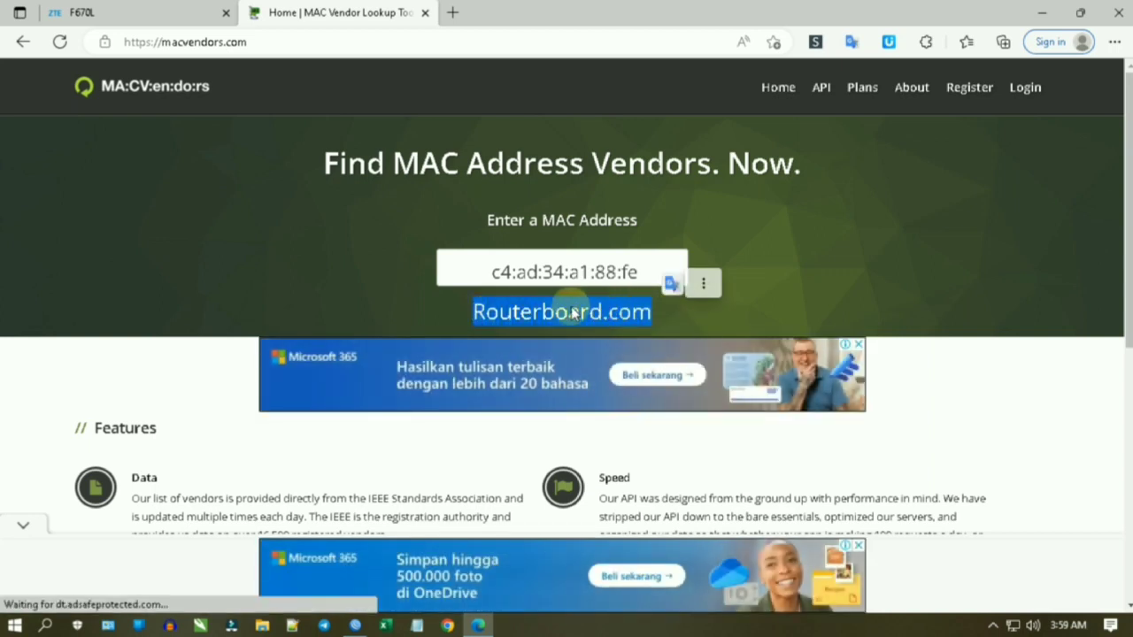
click(586, 312)
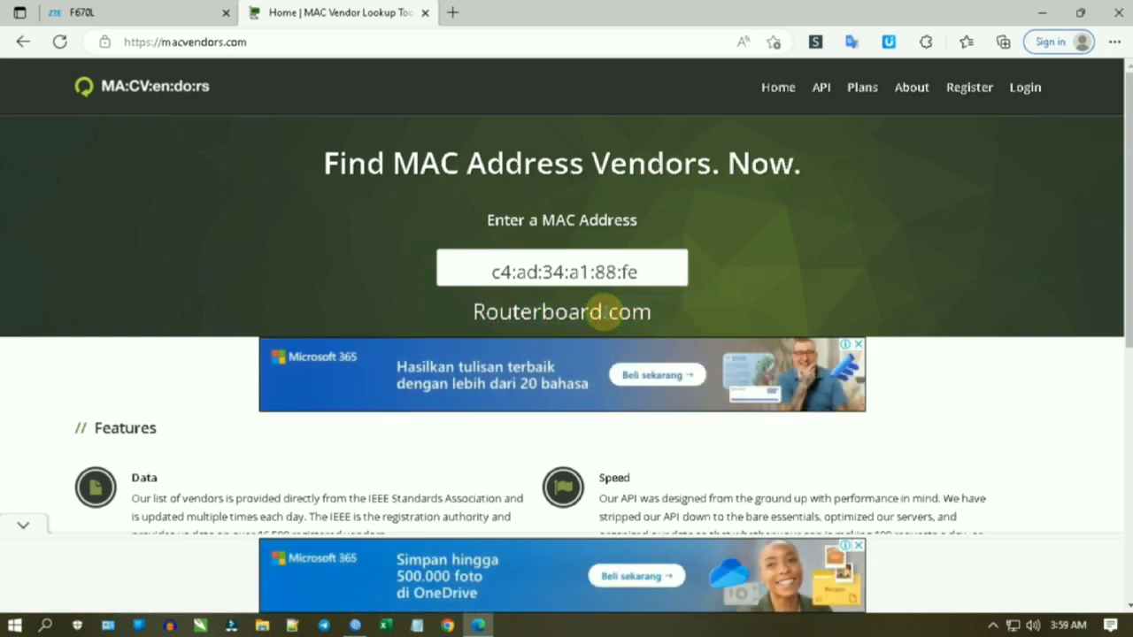
Step: Compare the router's name and MAC address in the modem's LAN device list with the vendor lookup result
click(155, 7)
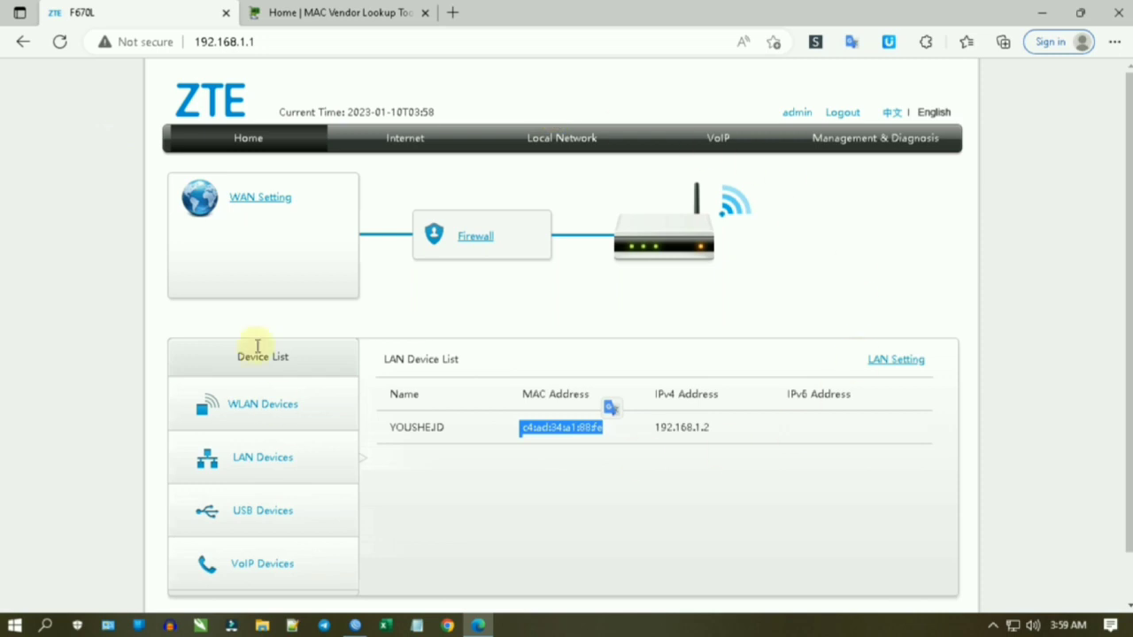
click(602, 494)
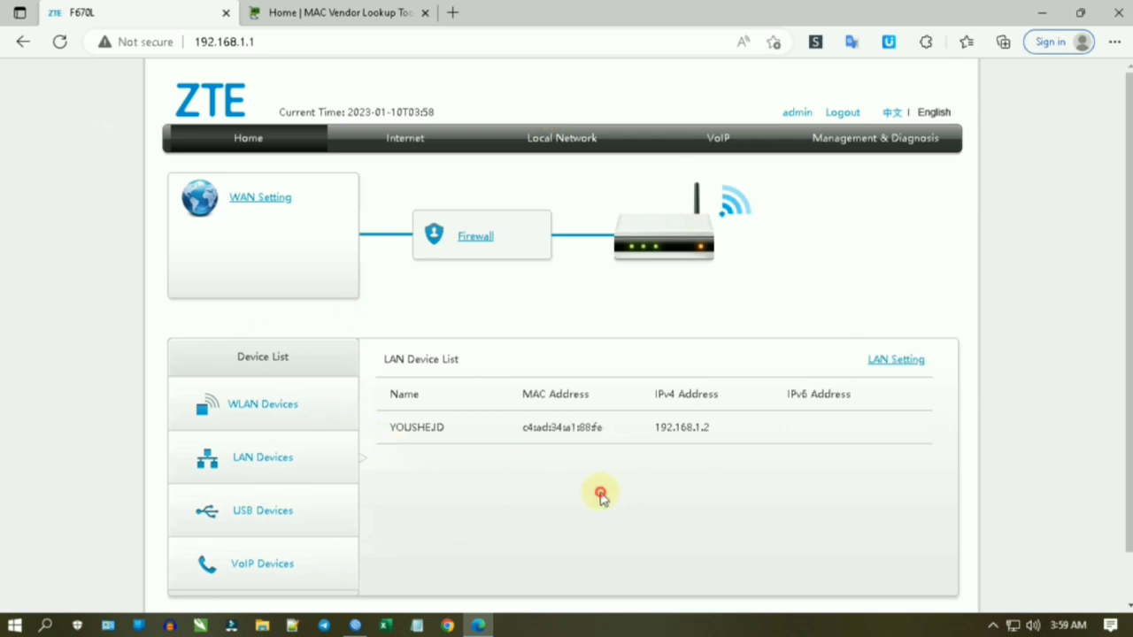
double_click(407, 426)
click(434, 427)
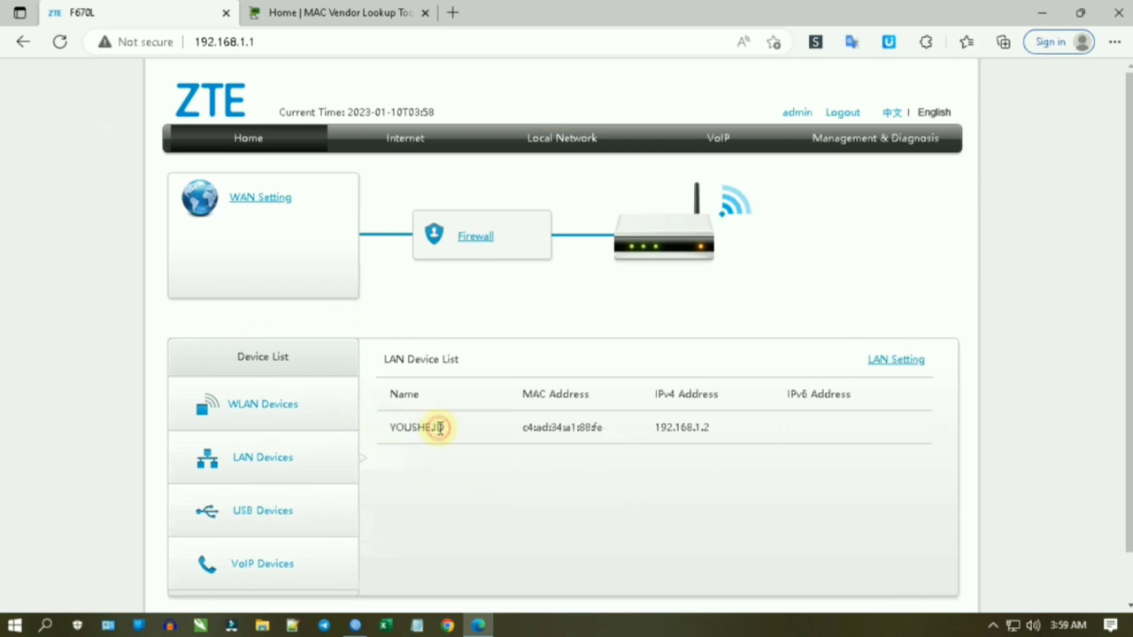
drag(383, 429, 453, 437)
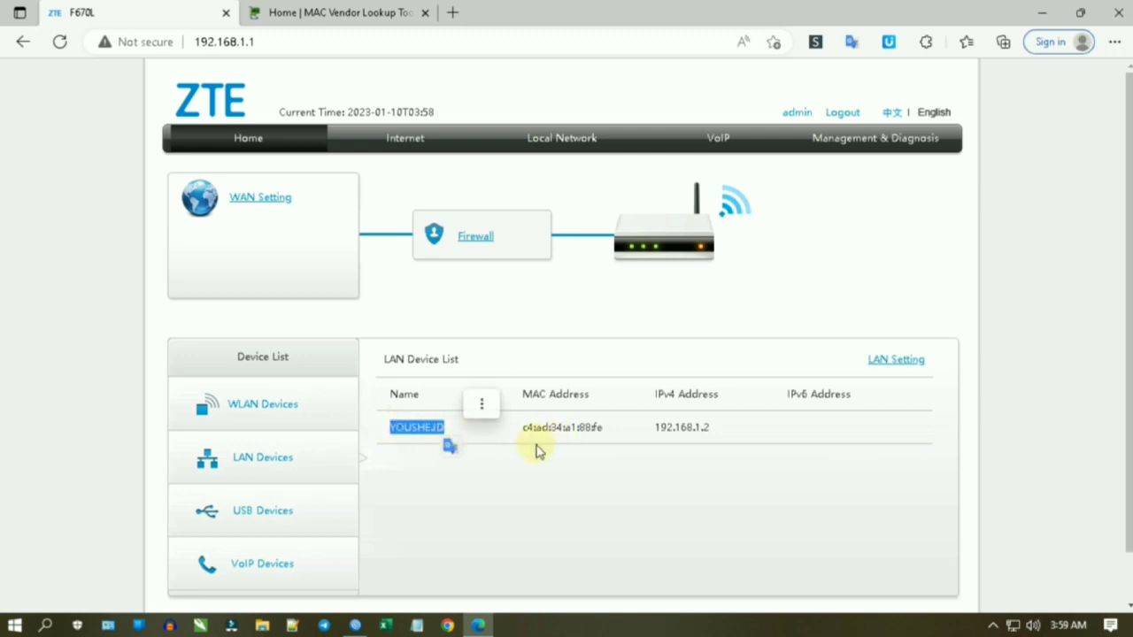
click(565, 433)
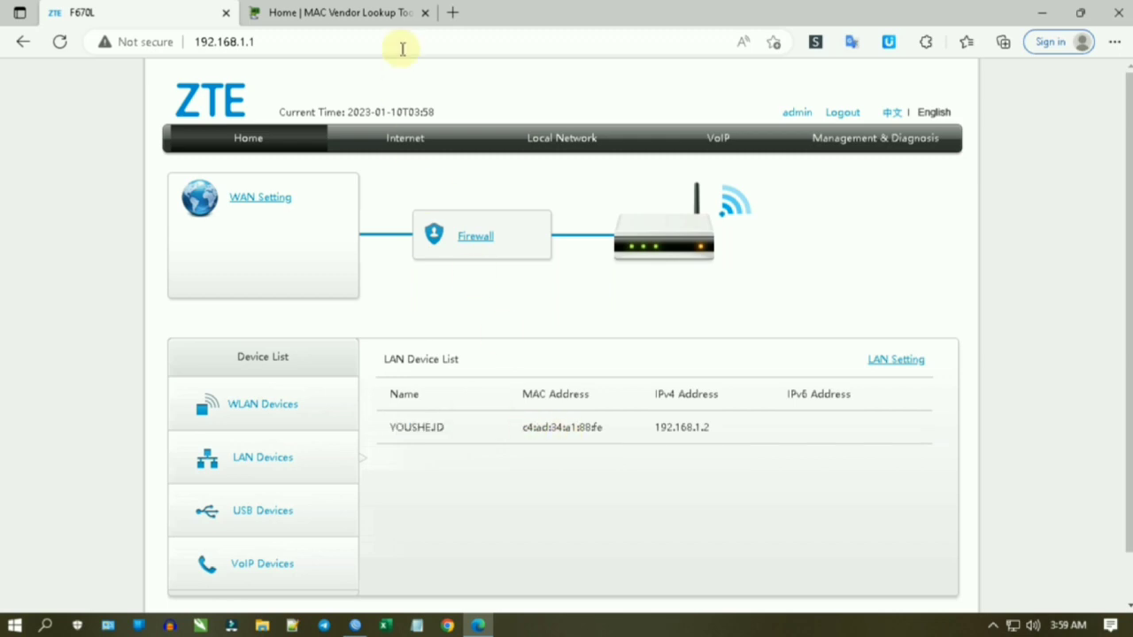
mouse_move(392, 7)
click(340, 10)
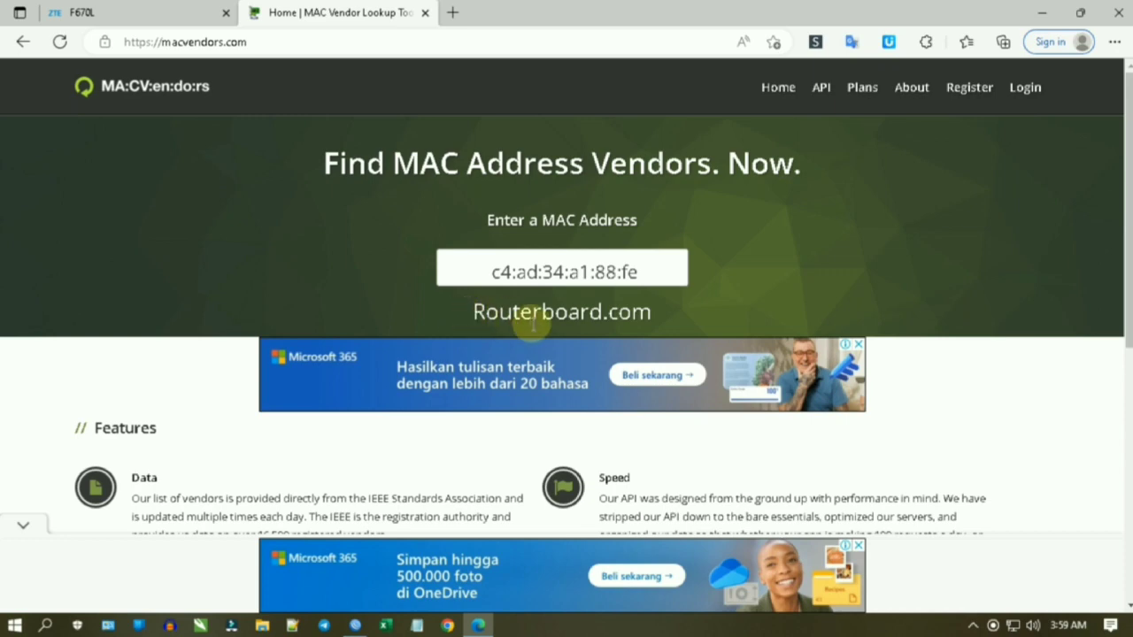
click(117, 9)
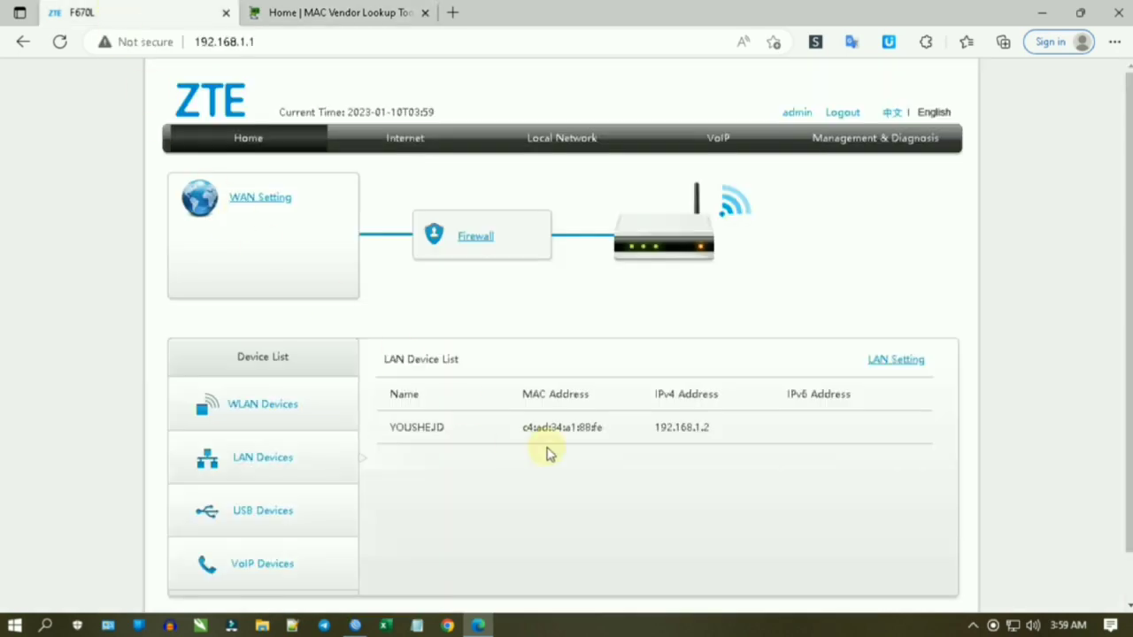